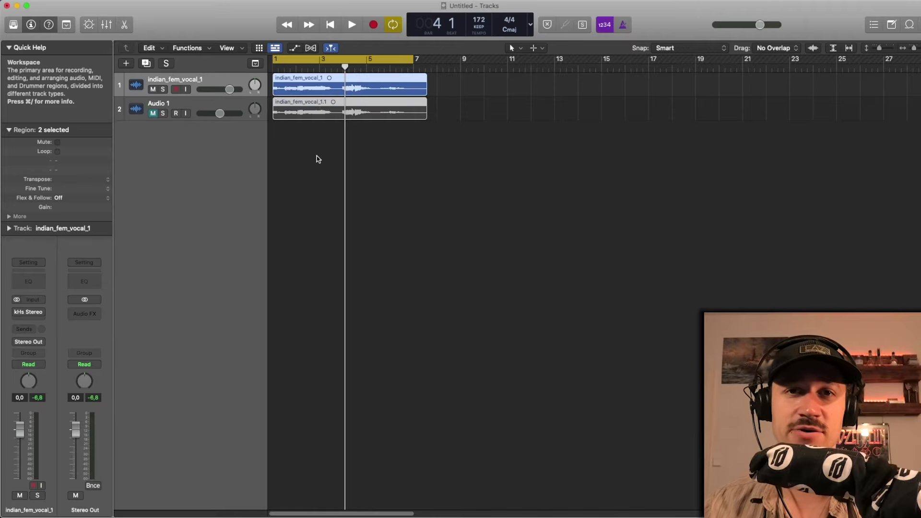
- Deselect the regions and audition the dry indian_fem_vocal_1 track with Audio 1 muted
click(392, 154)
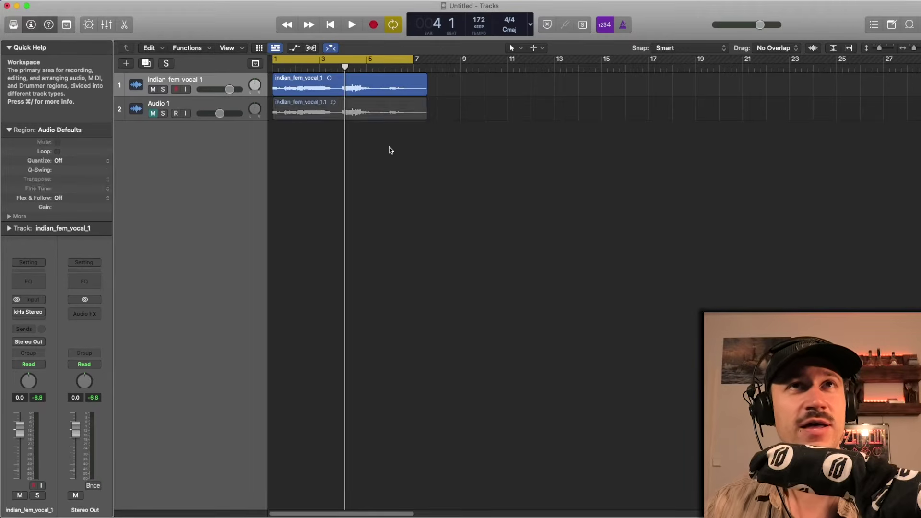
click(373, 114)
drag(388, 160, 365, 114)
click(320, 159)
key(space)
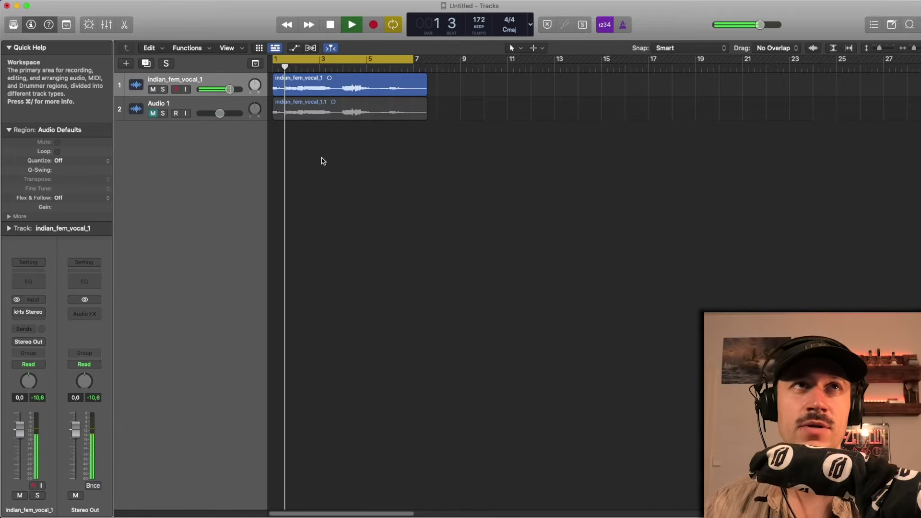
key(space)
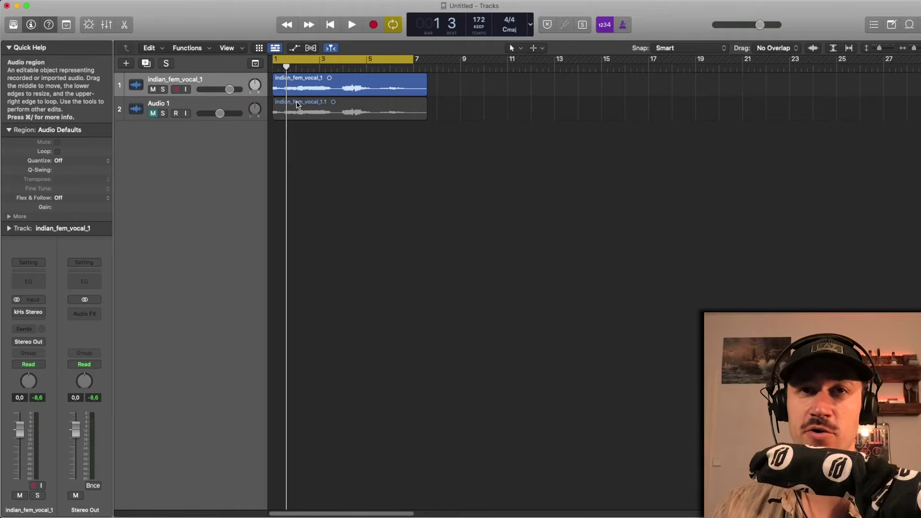
- Unmute the Audio 1 track and play it together with the dry vocal track
click(311, 91)
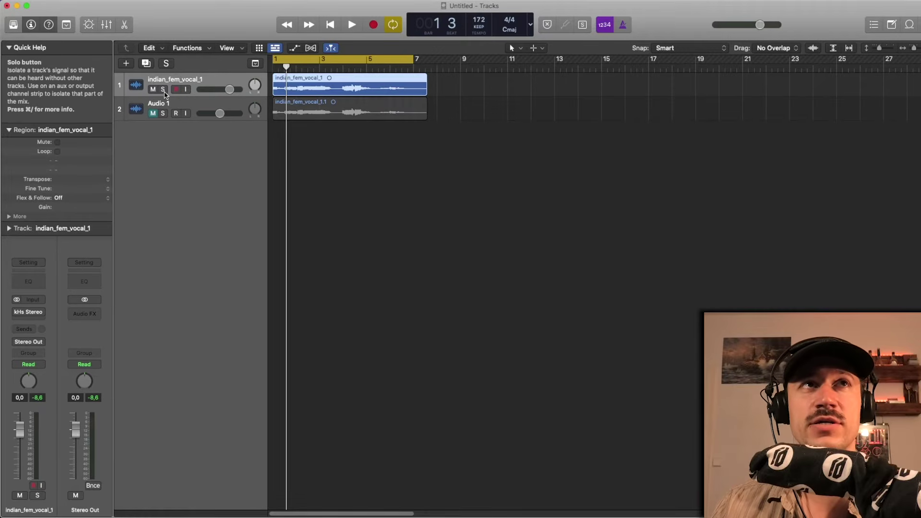
key(space)
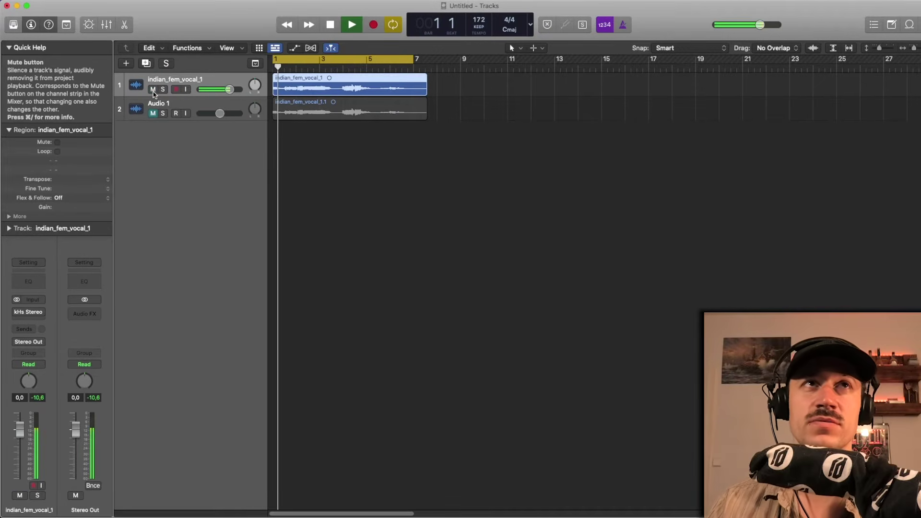
click(153, 120)
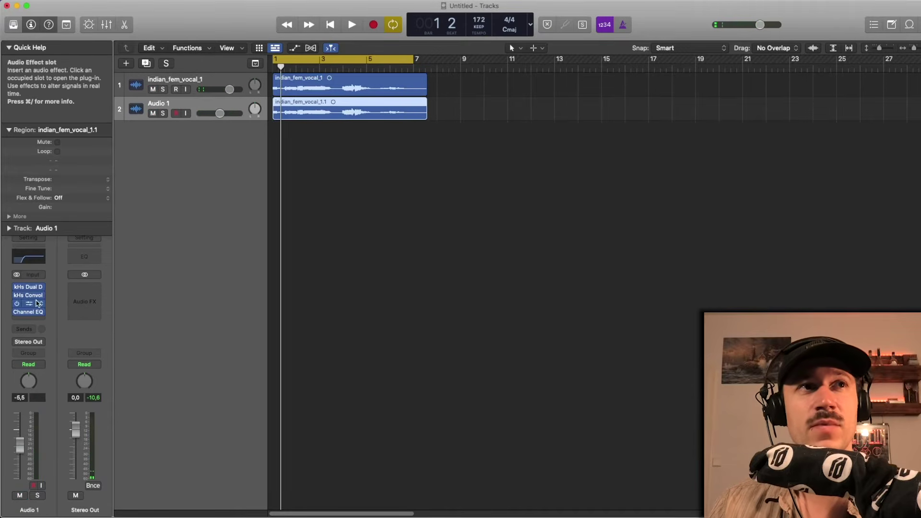
mouse_move(22, 290)
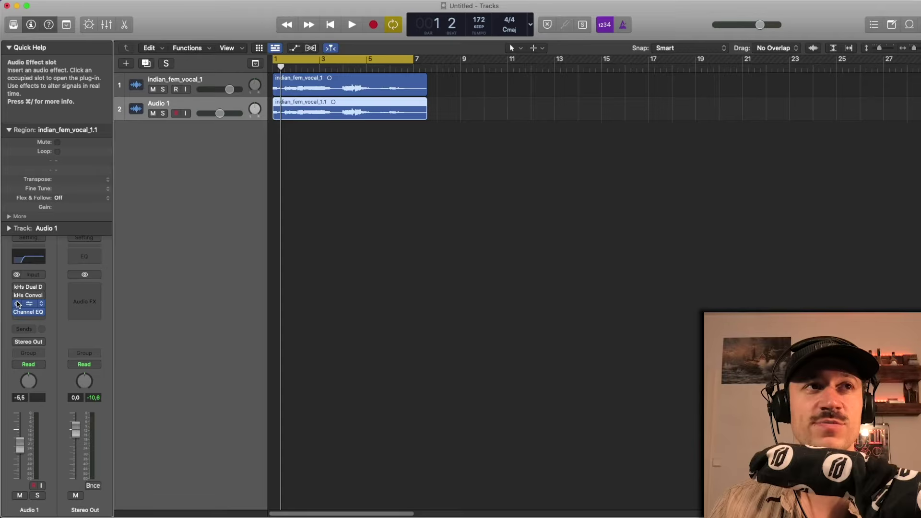
click(321, 136)
key(space)
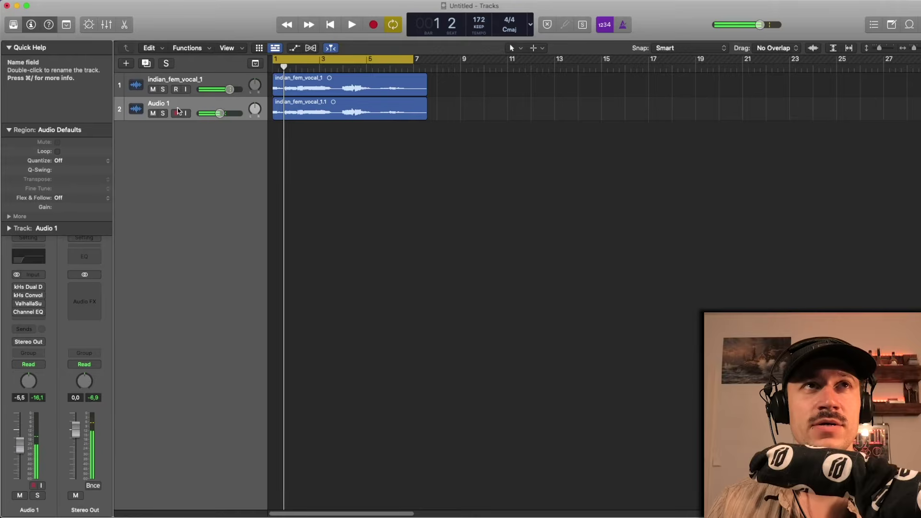
- Solo the Audio 1 track and rename it STEREO
click(162, 114)
double_click(164, 103)
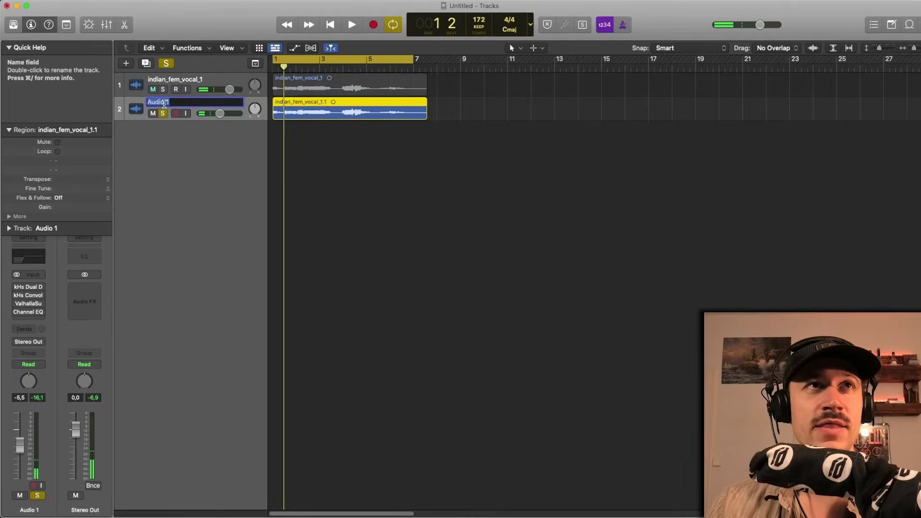
text(STEREO)
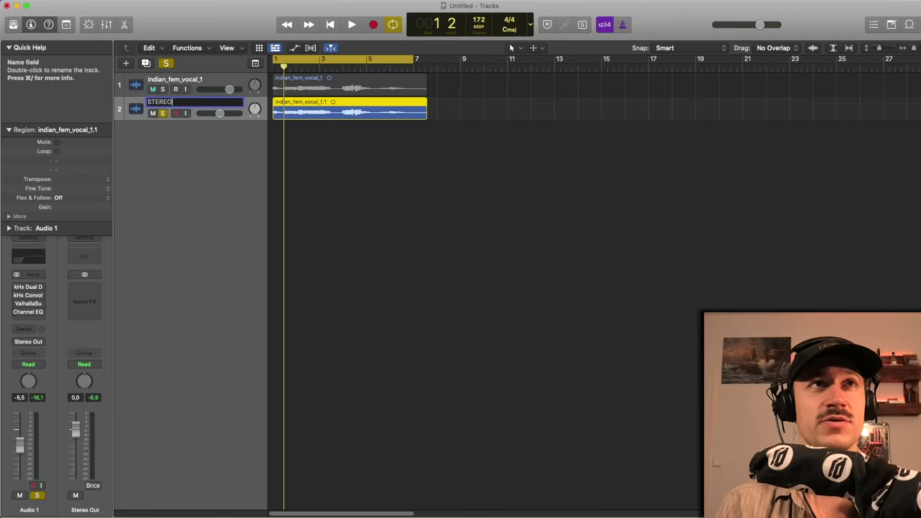
key(Return)
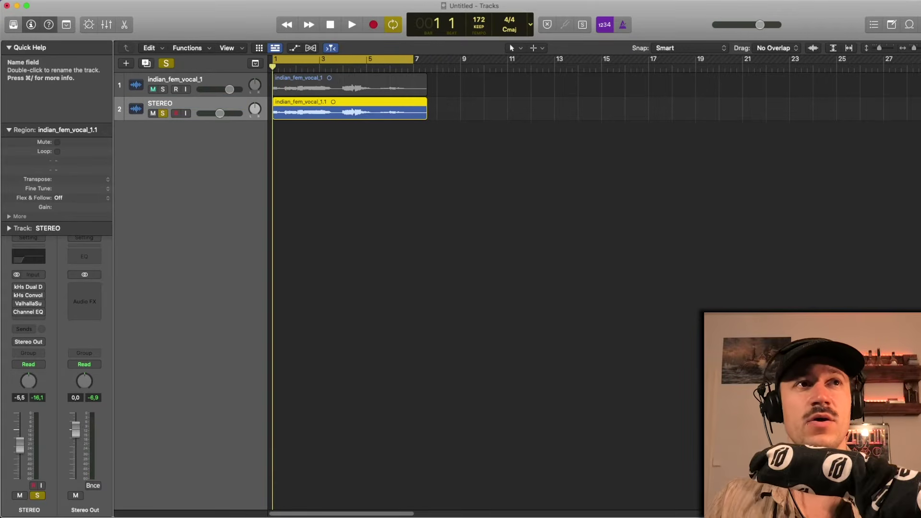
- Open the kHs Dual Delay on the STEREO track and listen to the soloed track
click(298, 153)
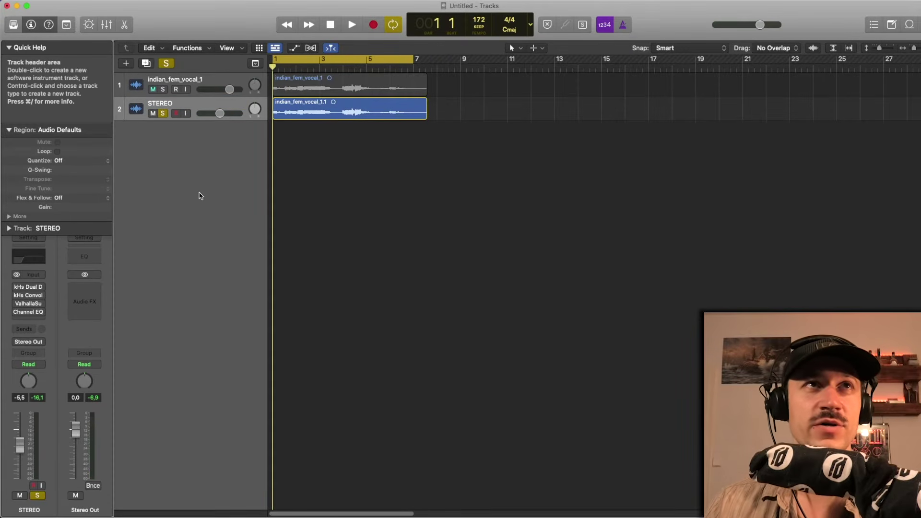
key(space)
click(25, 289)
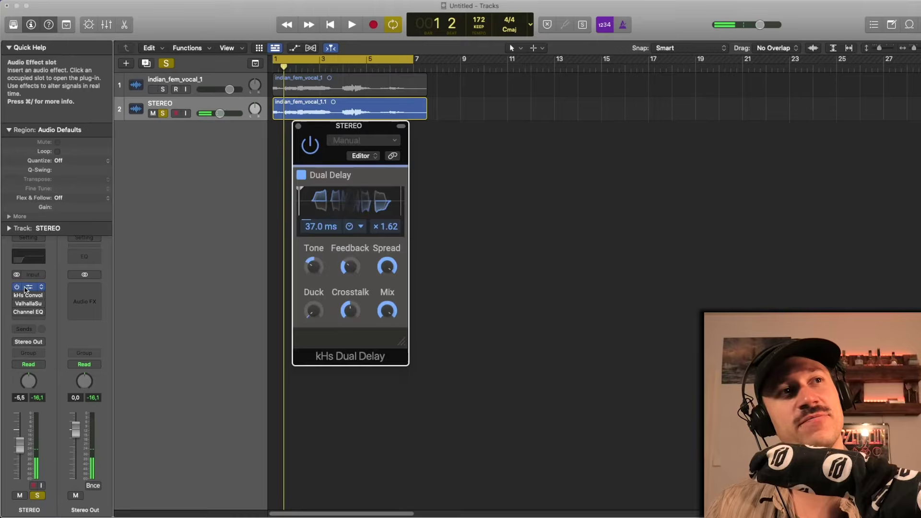
key(space)
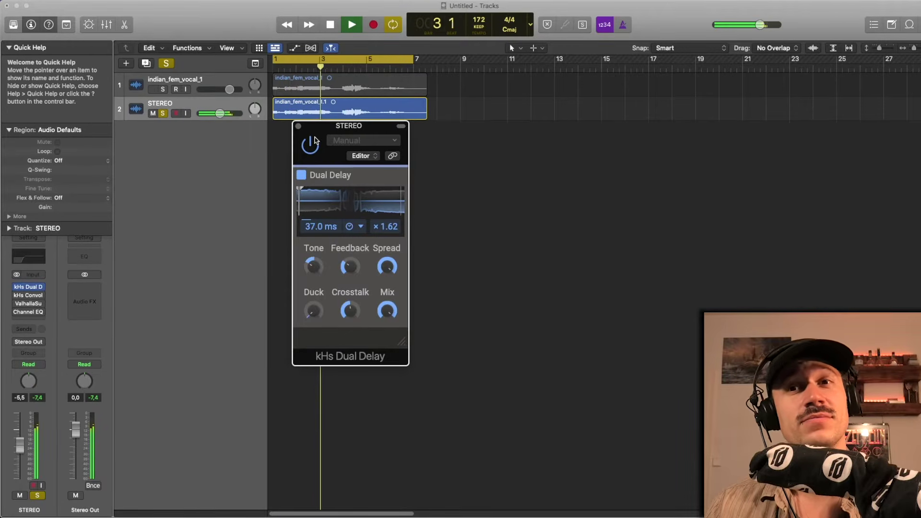
key(space)
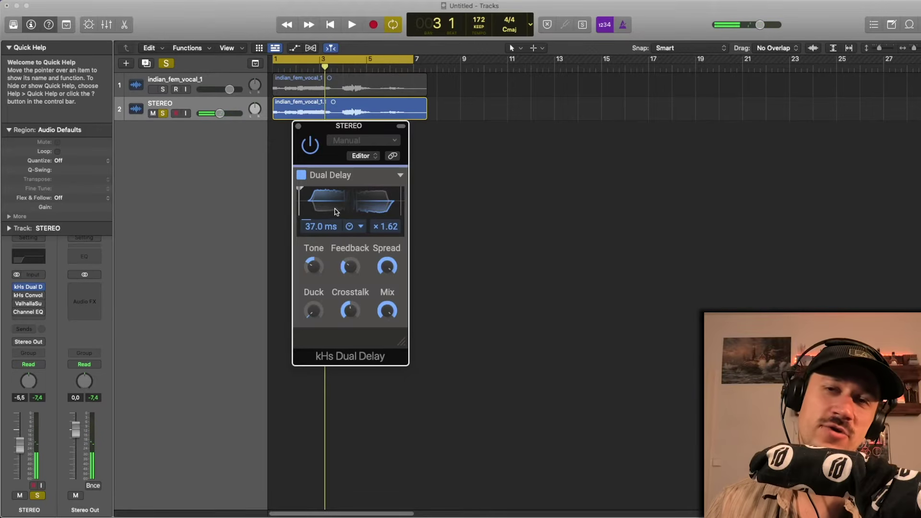
- Compare the soloed STEREO track with the Dual Delay mix at 0% and at 100%
drag(387, 311, 387, 355)
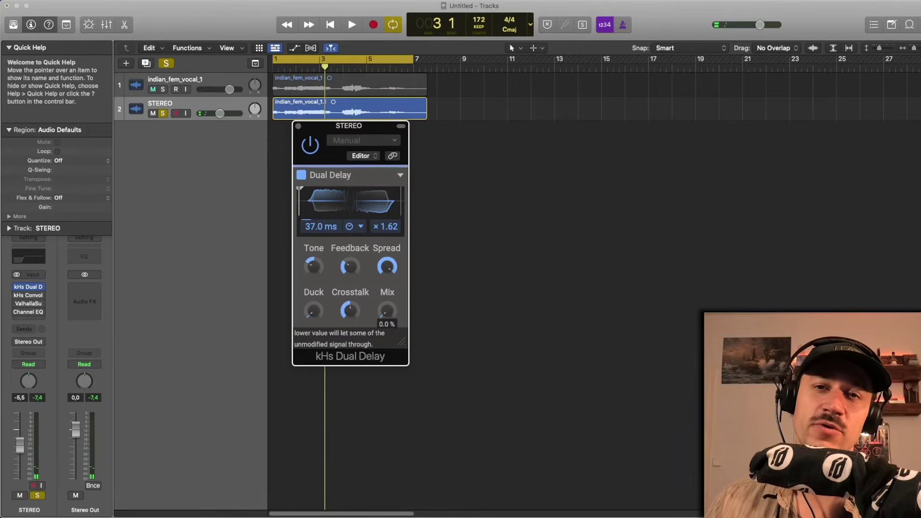
key(space)
drag(387, 311, 387, 269)
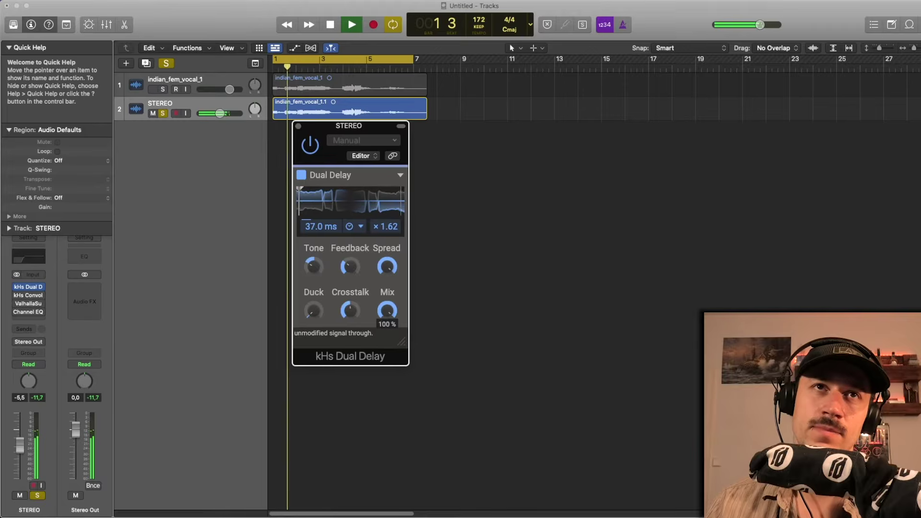
key(space)
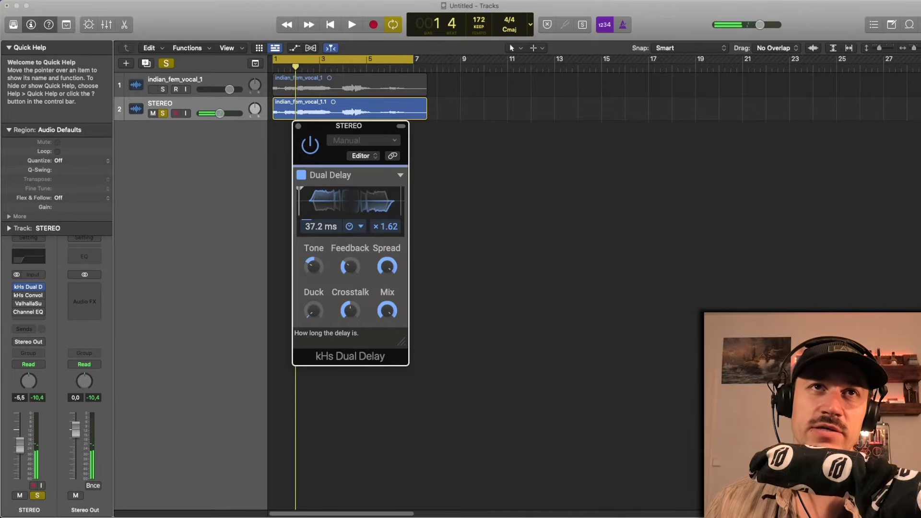
- Adjust the Dual Delay time by ear during playback, settling on 34.0 ms
key(space)
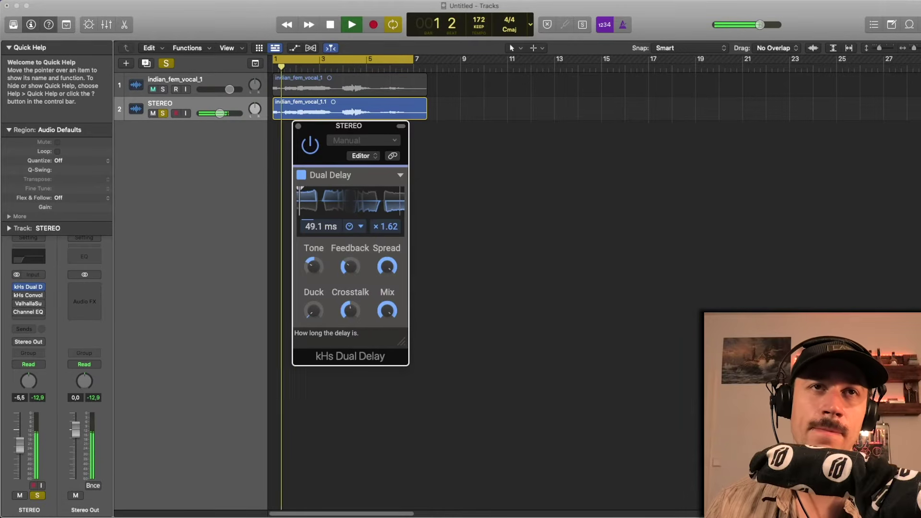
mouse_move(321, 226)
mouse_down()
mouse_move(320, 209)
mouse_move(321, 227)
mouse_up()
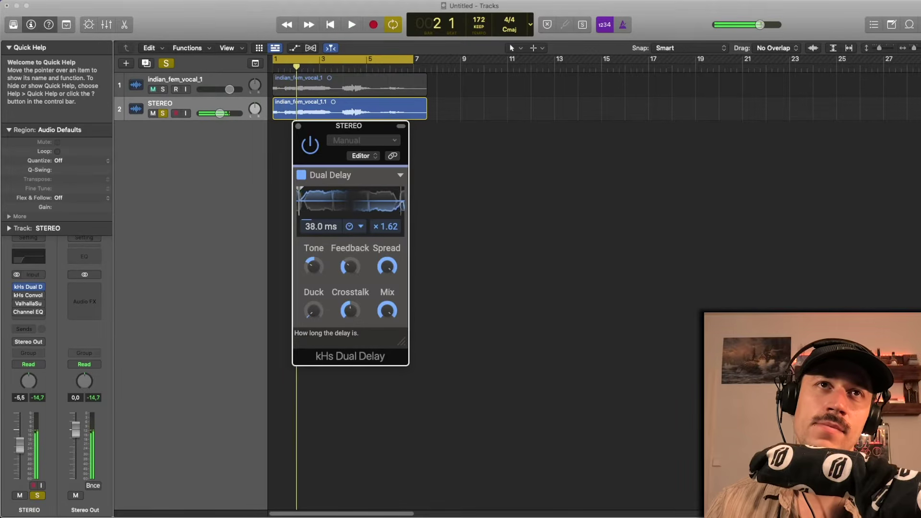
key(space)
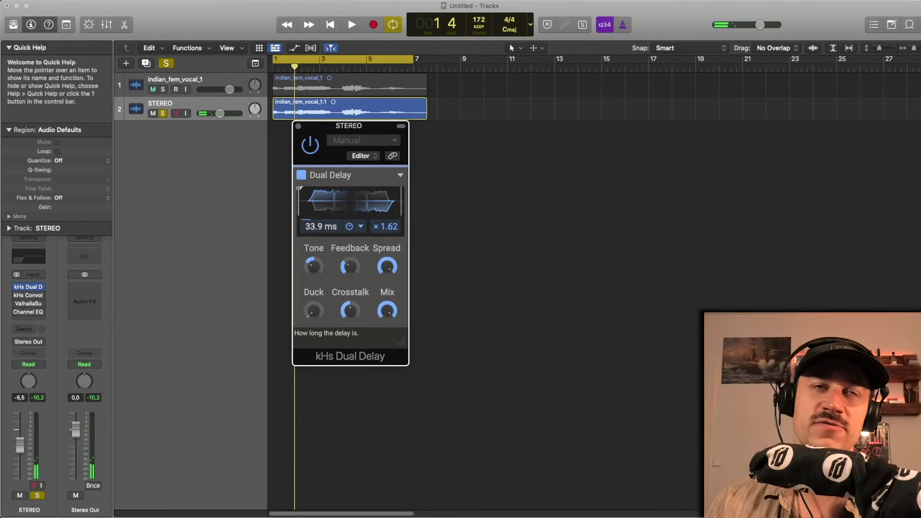
key(space)
drag(321, 227, 321, 227)
key(space)
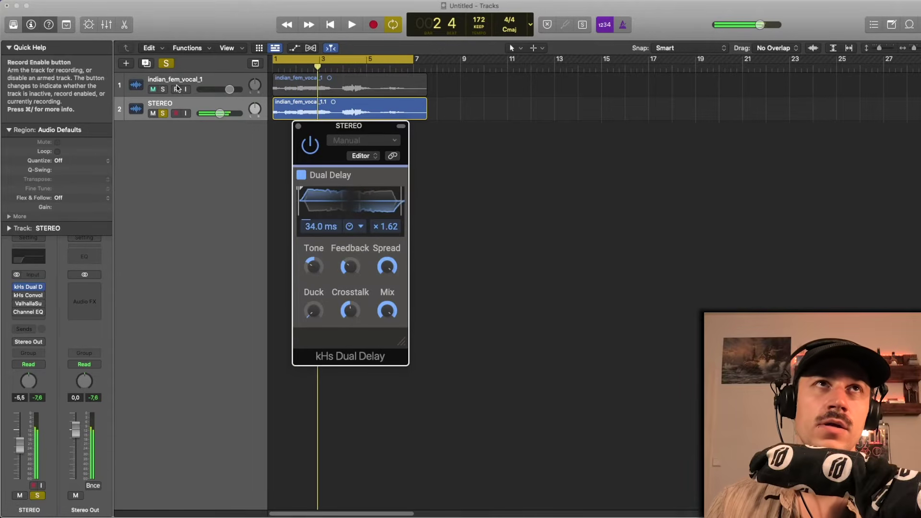
- Solo the dry vocal track alongside STEREO and play both tracks together, moving the Dual Delay window clear of its current spot
click(168, 85)
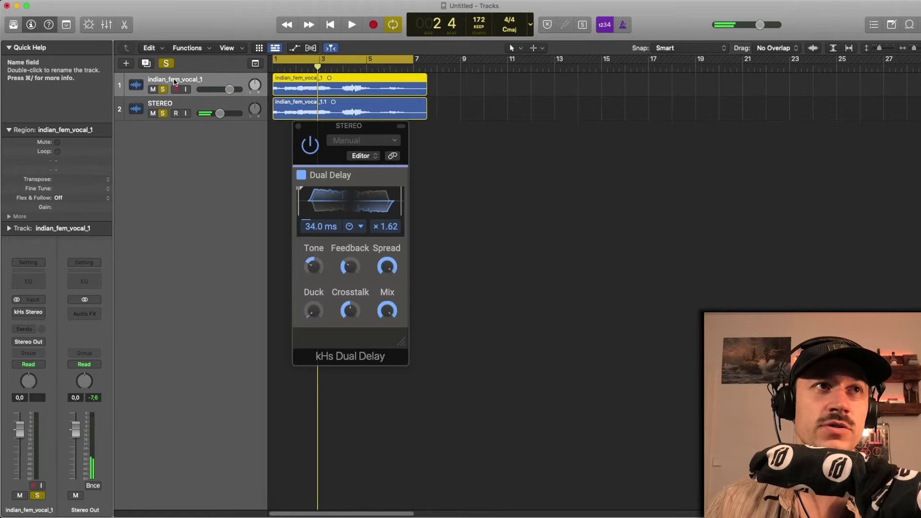
click(336, 126)
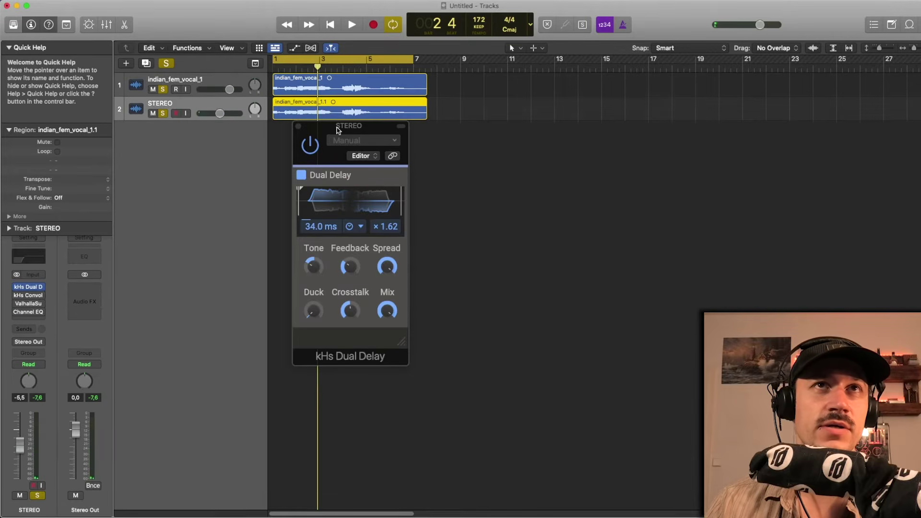
drag(338, 128, 293, 102)
key(space)
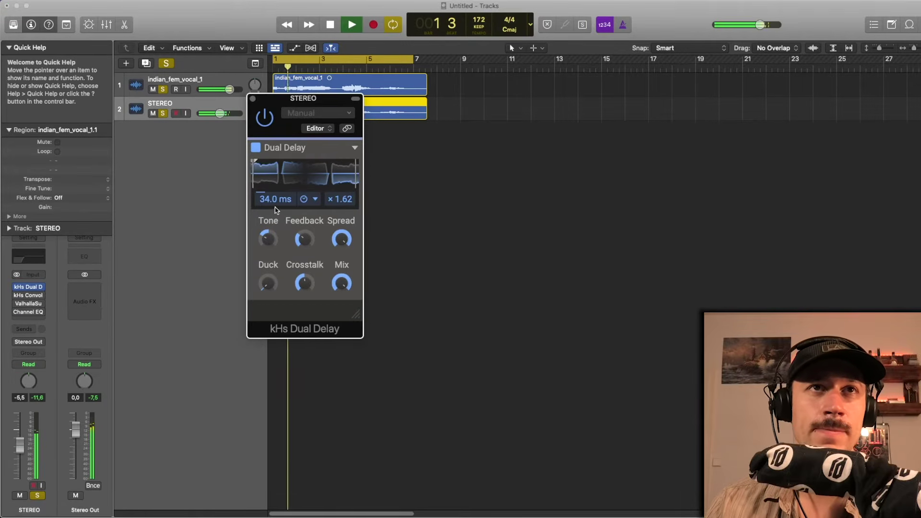
key(space)
key(space)
- Check the Dual Delay time at 34.0 ms against the dry vocal, stop playback and close the plug-in
drag(275, 201, 275, 202)
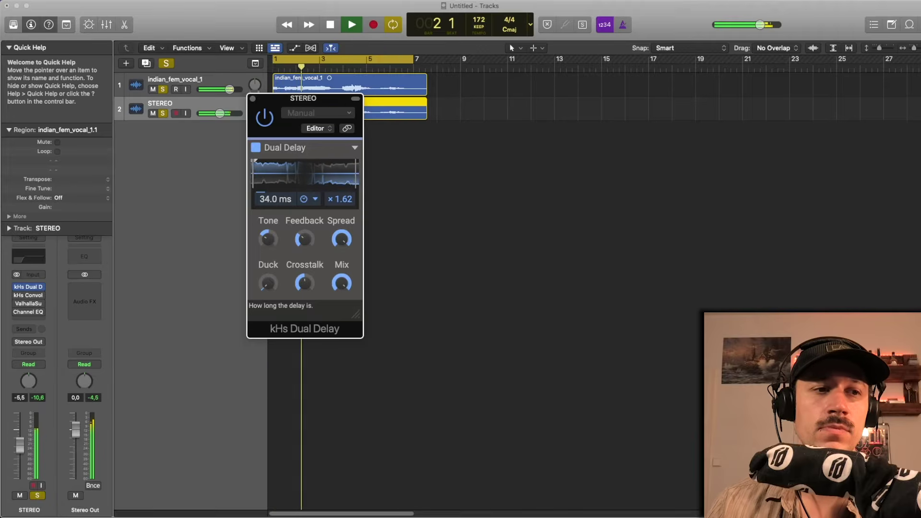
key(space)
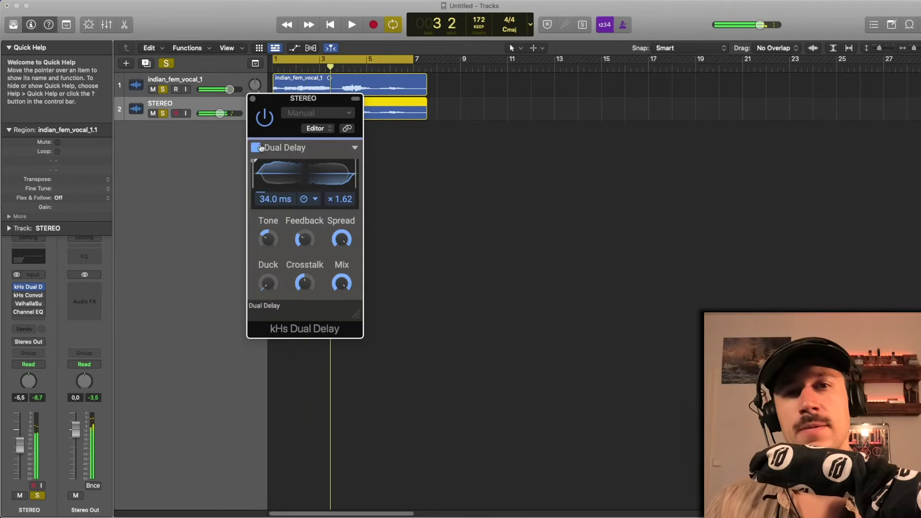
click(253, 98)
click(453, 199)
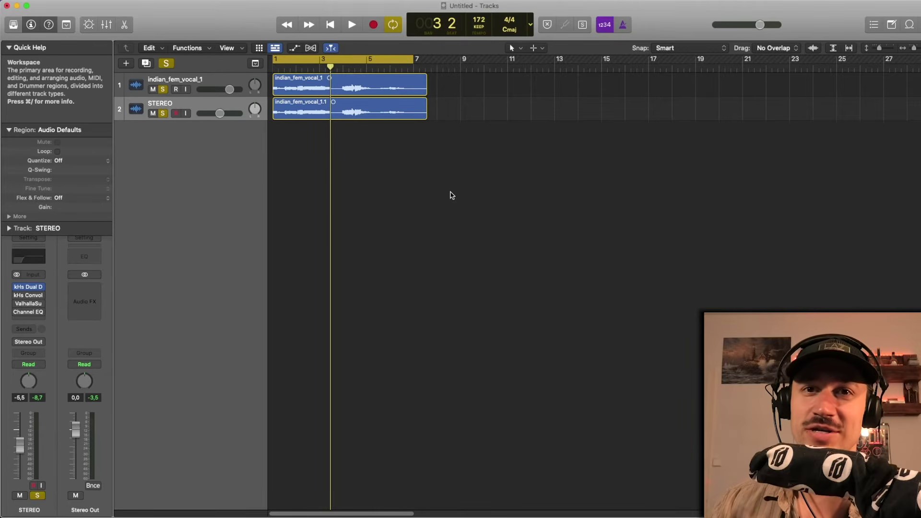
- Play both tracks from the start, set the Dual Delay time to 33.7 ms and close the plug-in
key(Return)
key(space)
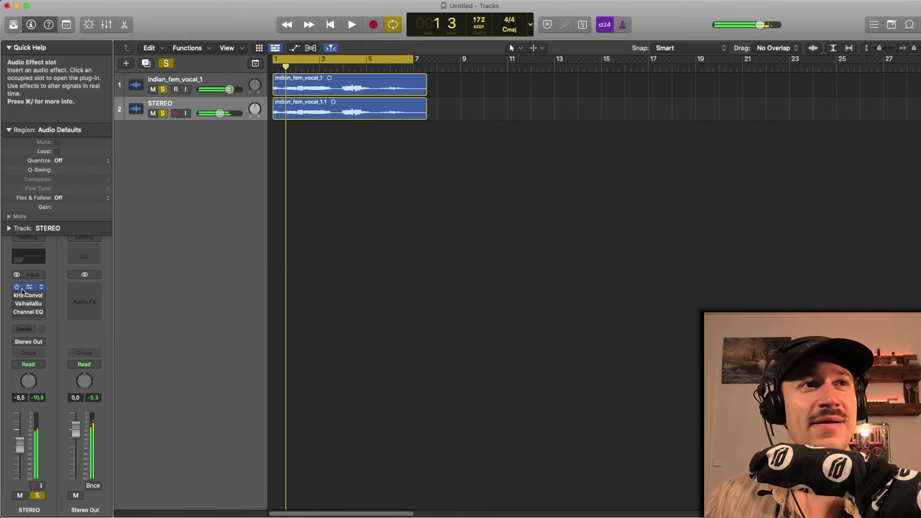
click(27, 290)
drag(275, 198, 274, 199)
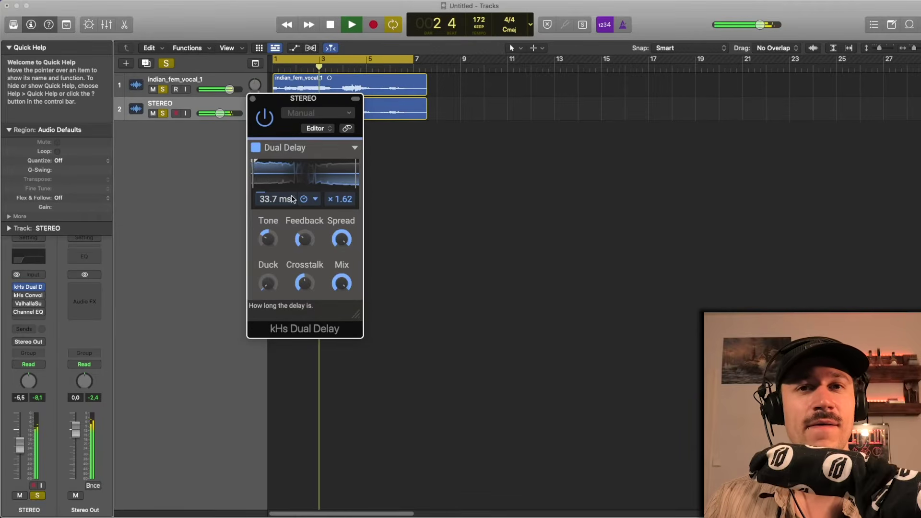
key(space)
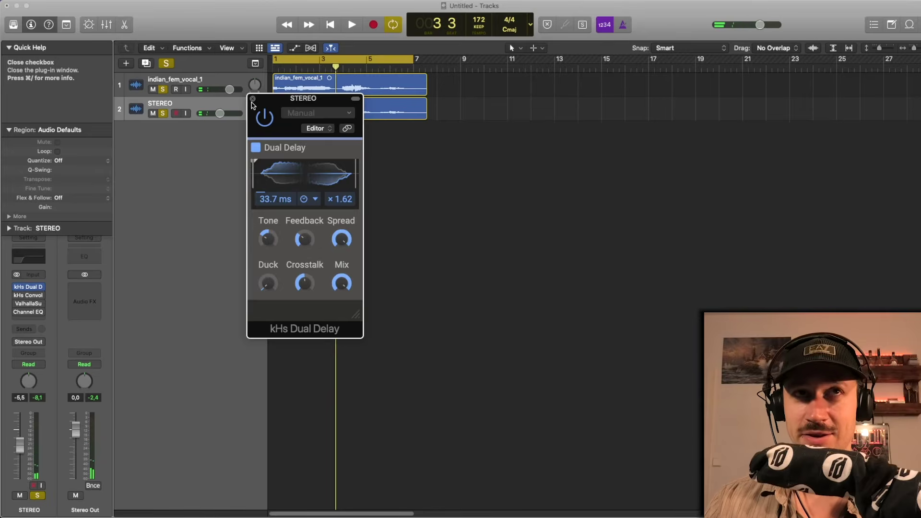
click(252, 99)
- Compare playback with the STEREO track muted and unmuted
key(space)
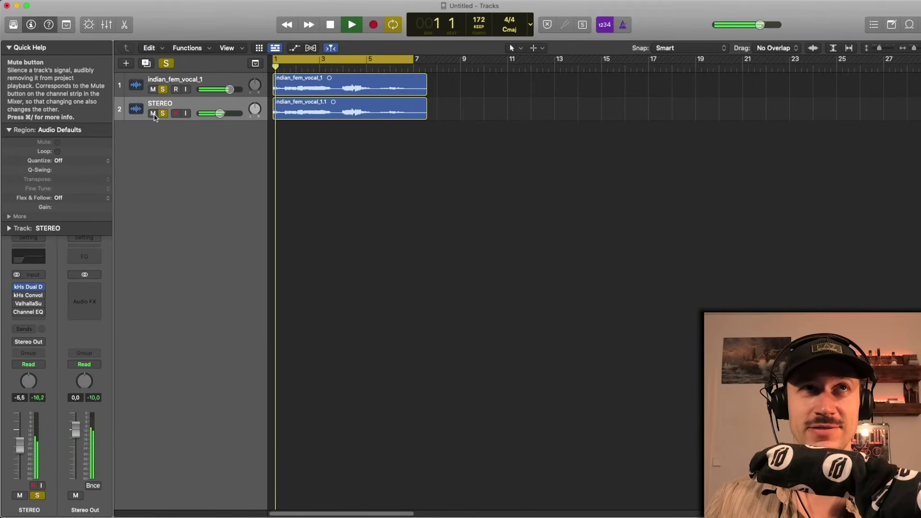
click(153, 114)
click(153, 114)
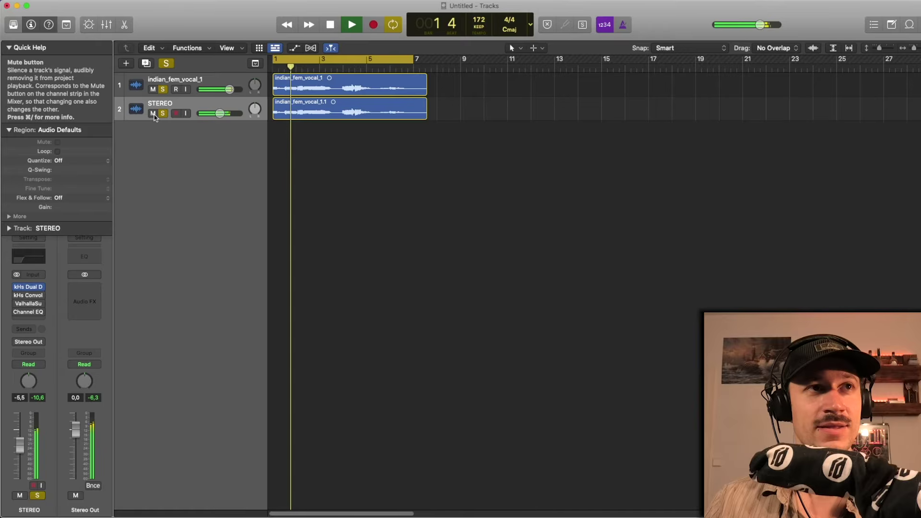
key(space)
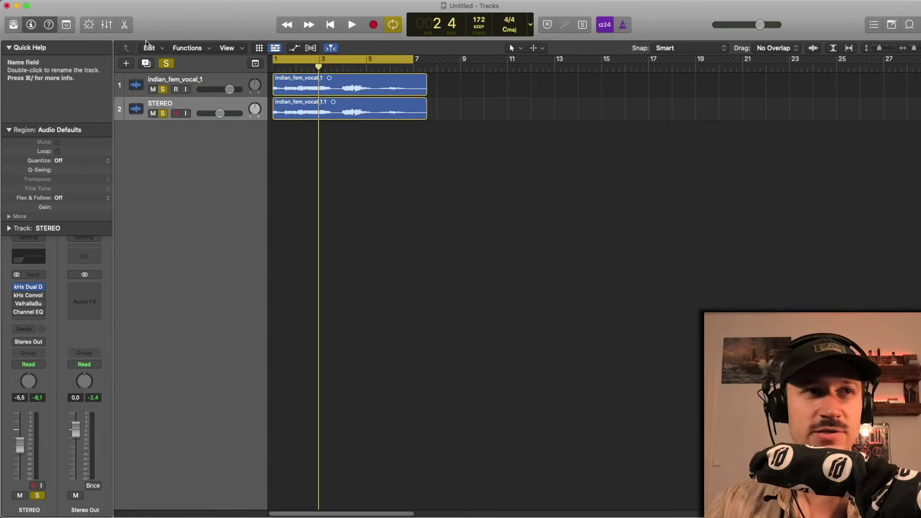
- Switch on Convolver on the STEREO track, open it, and play both tracks with its Mix at maximum
click(23, 298)
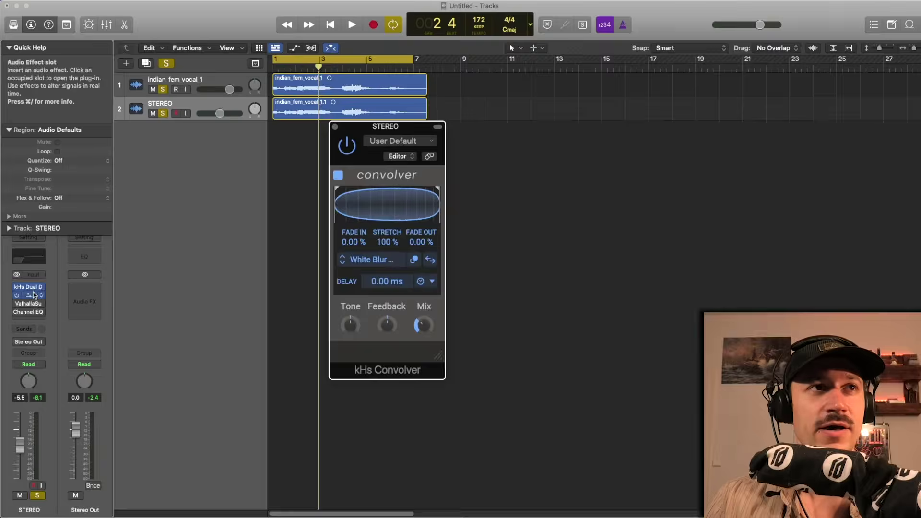
drag(392, 121, 271, 81)
key(space)
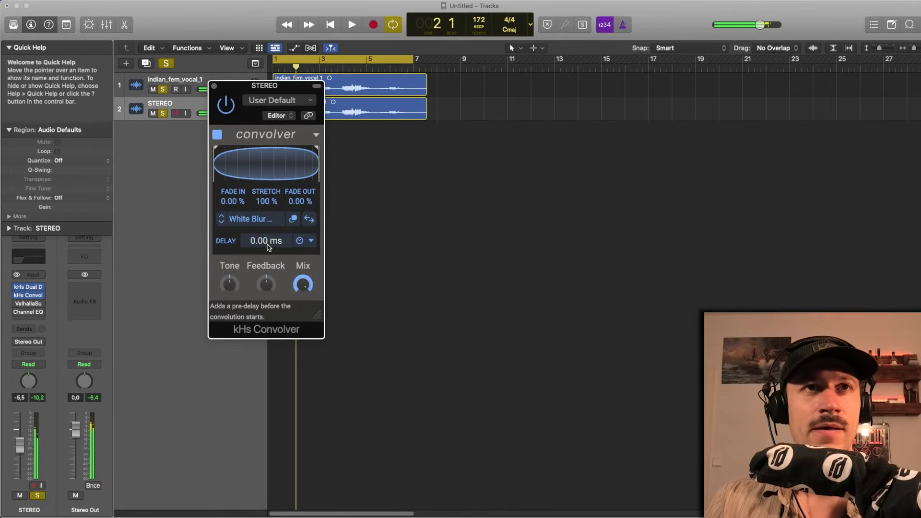
key(space)
- Examine the Synthetic impulse responses available in Convolver, moving the plug-in aside, and close the list without changing the loaded one
click(264, 221)
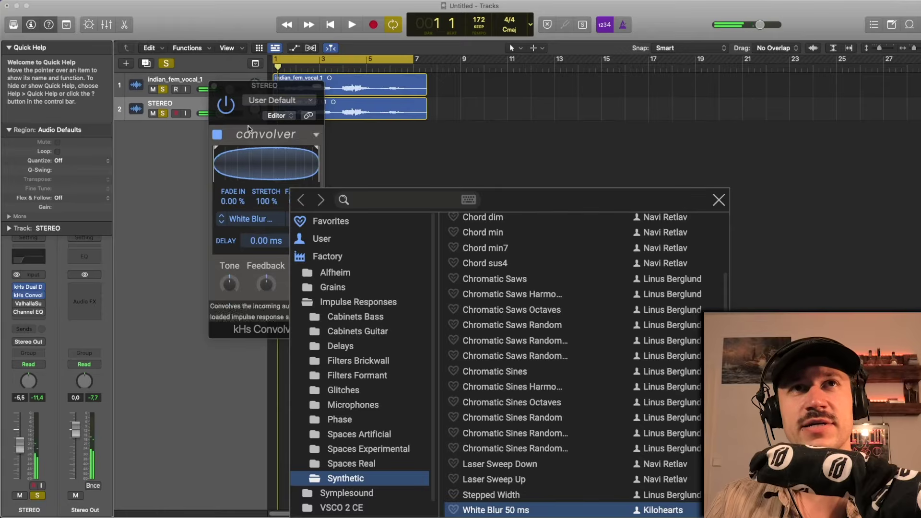
drag(258, 98, 80, 18)
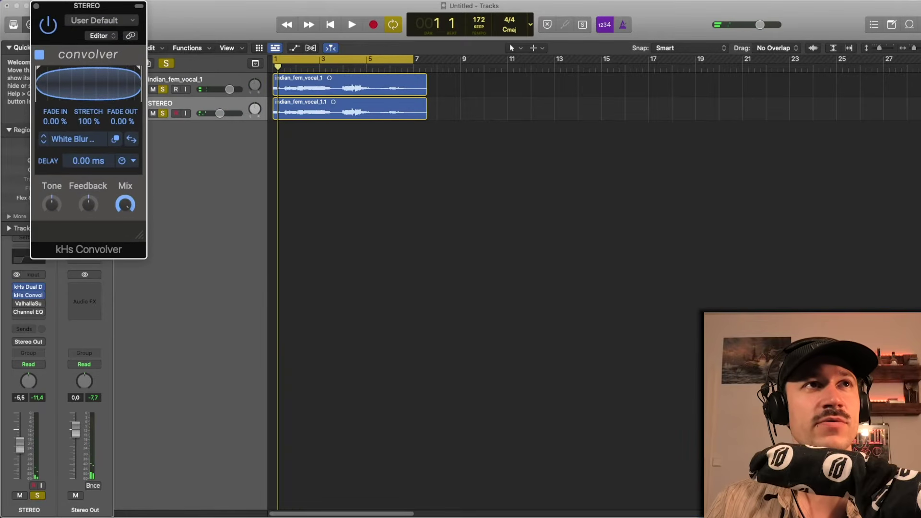
click(76, 142)
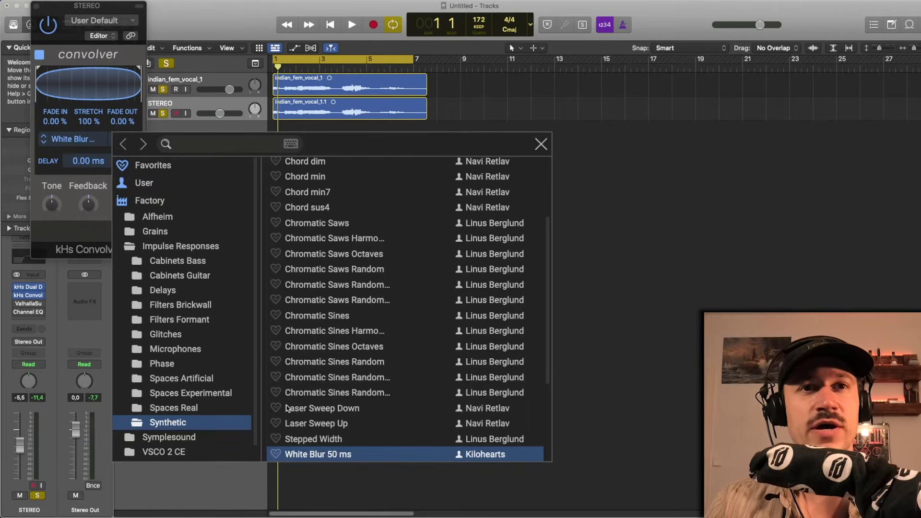
click(540, 144)
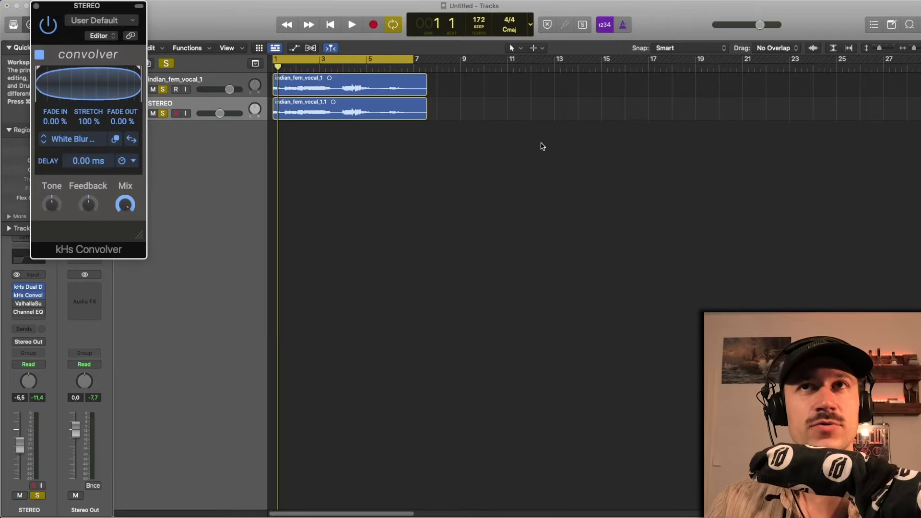
- Play both tracks and reduce the Convolver Mix to about 24%, stop playback and close the plug-in
drag(89, 14, 126, 14)
key(space)
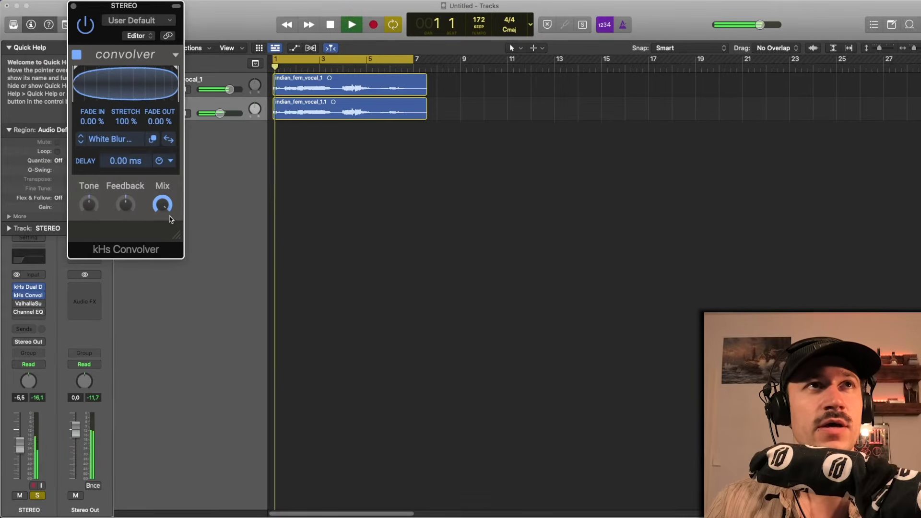
drag(162, 204, 162, 225)
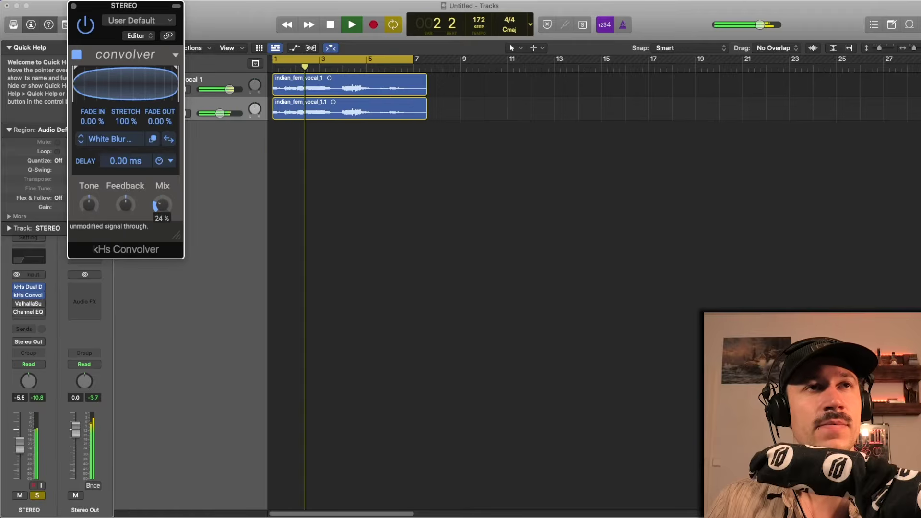
key(space)
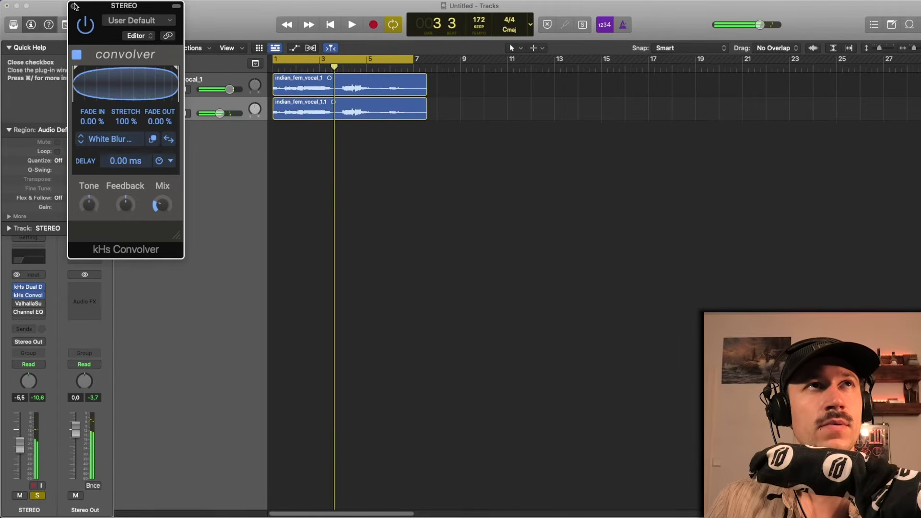
click(73, 5)
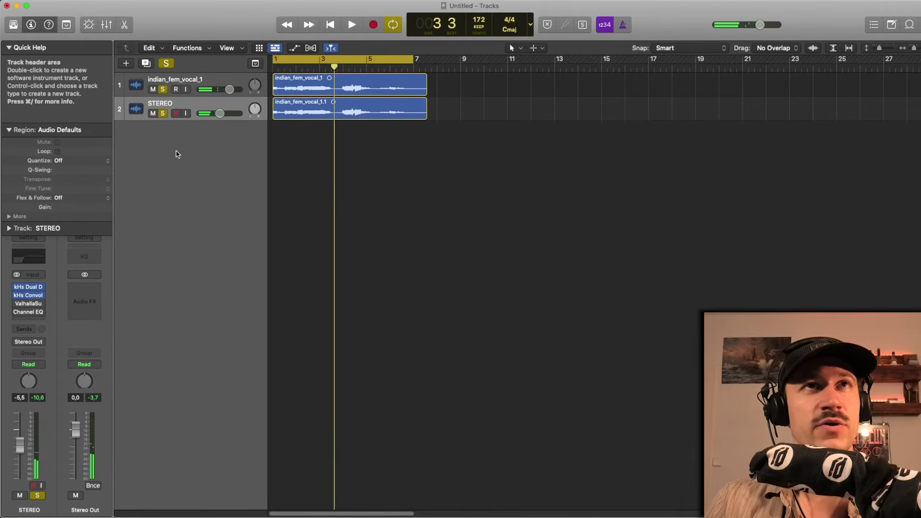
- Restart playback from the beginning, unsolo the dry vocal and play the STEREO track alone
key(Return)
key(space)
click(162, 90)
key(space)
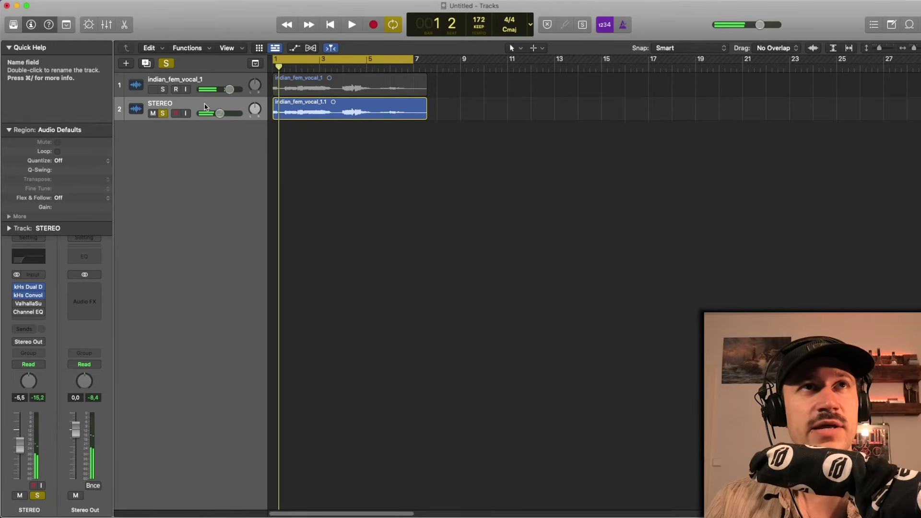
click(189, 105)
key(space)
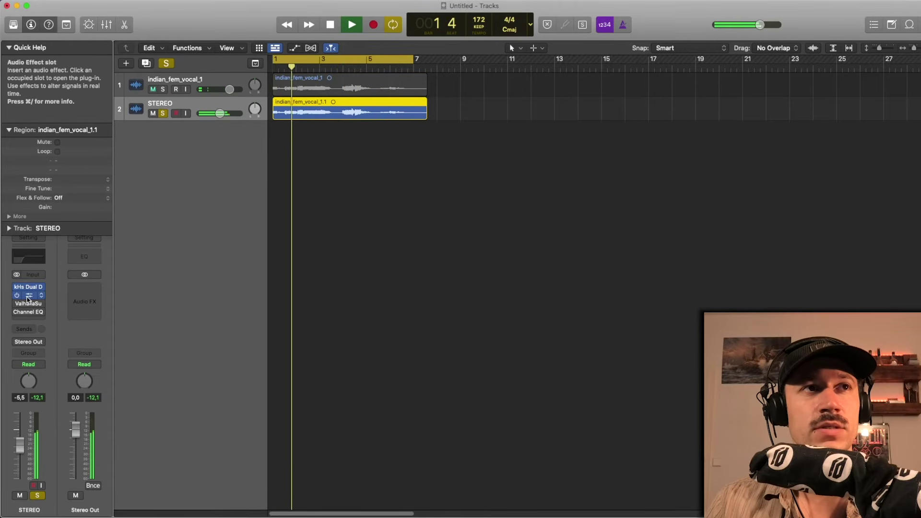
- Audition the Convolver Mix at about 90% on the STEREO track alone, reduce it to about 30% and stop playback
click(27, 295)
key(space)
key(space)
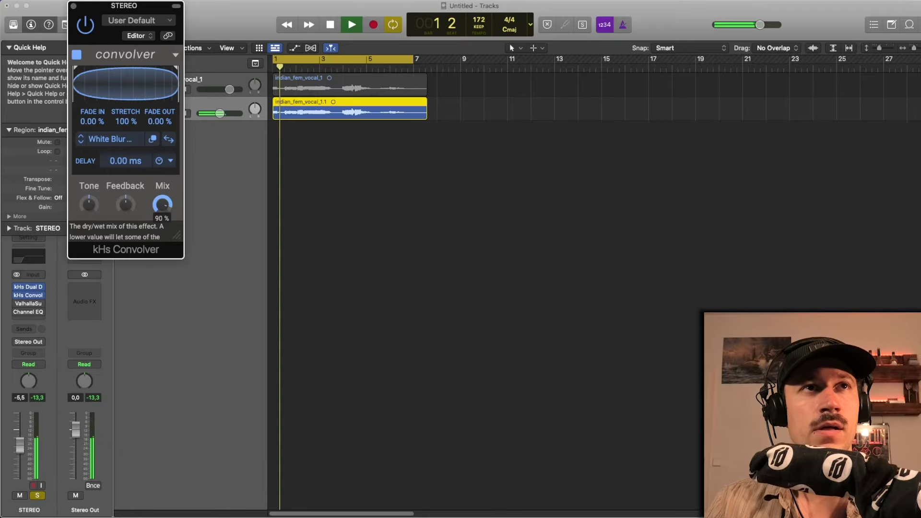
drag(156, 205, 156, 199)
key(space)
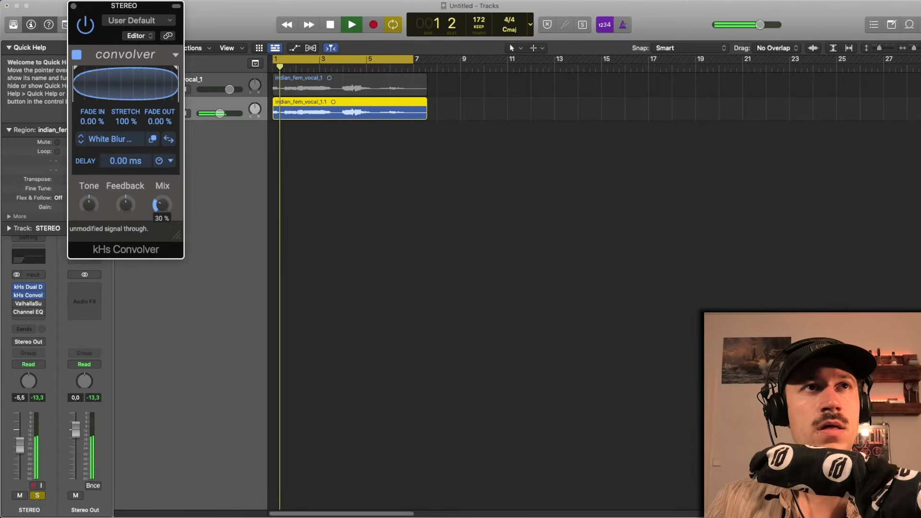
key(space)
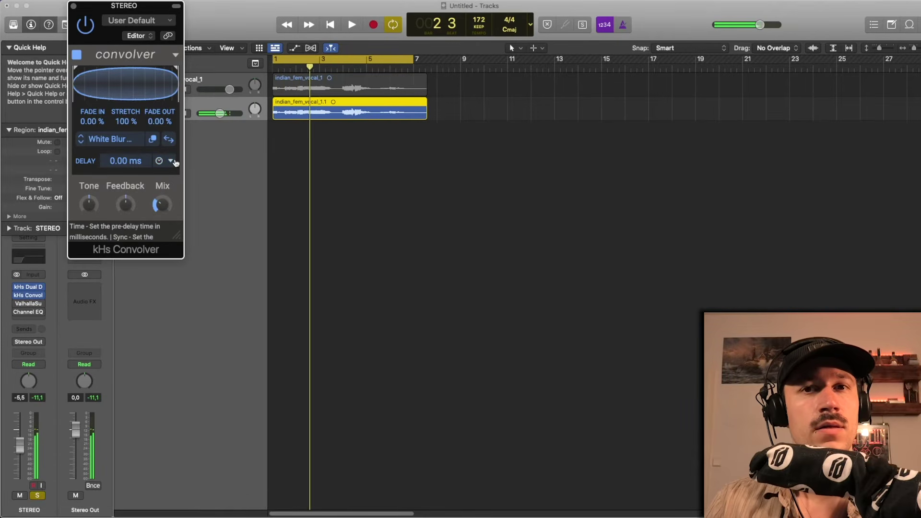
- Switch on ValhallaSupermassive on the STEREO track and open it in place of the Convolver window
mouse_move(30, 305)
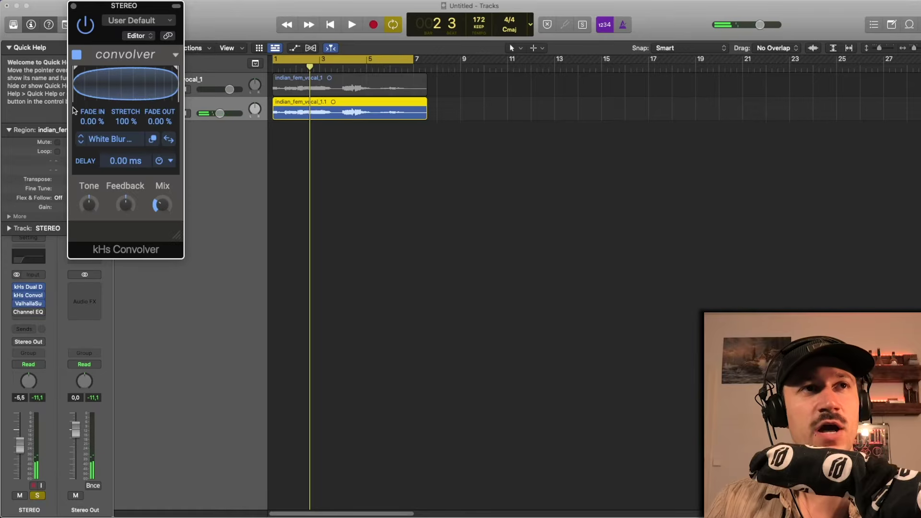
key(super+w)
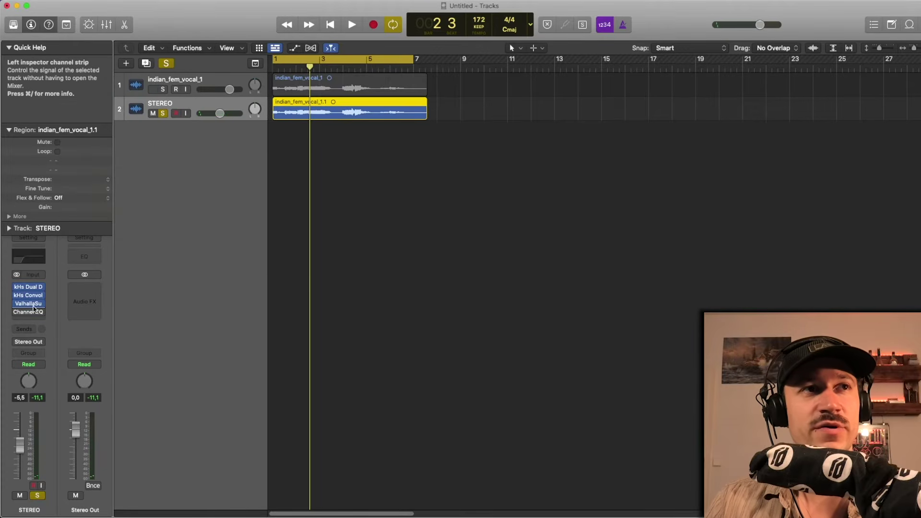
click(28, 303)
drag(462, 138, 224, 89)
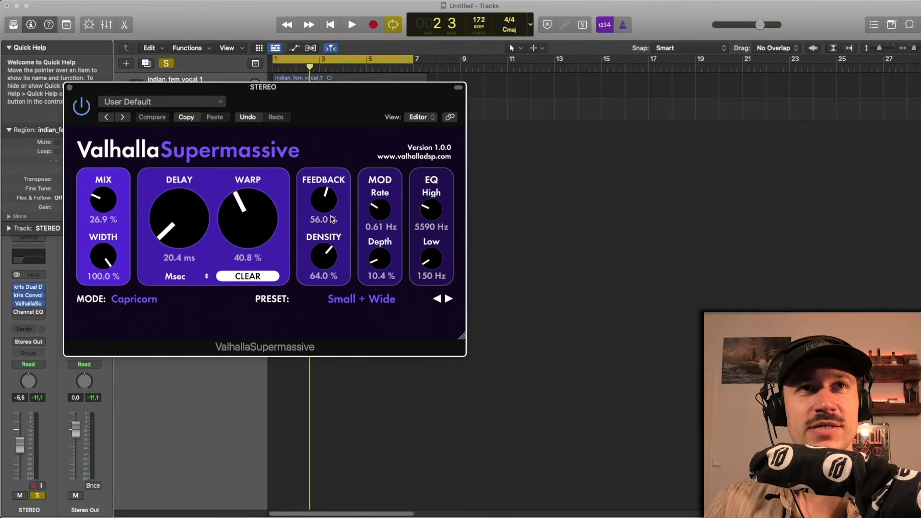
- Audition the ValhallaSupermassive Mix at about 46% in playback, settle it at 32.1% and close the plug-in
mouse_move(104, 200)
mouse_down()
mouse_move(102, 111)
mouse_move(107, 215)
mouse_up()
key(space)
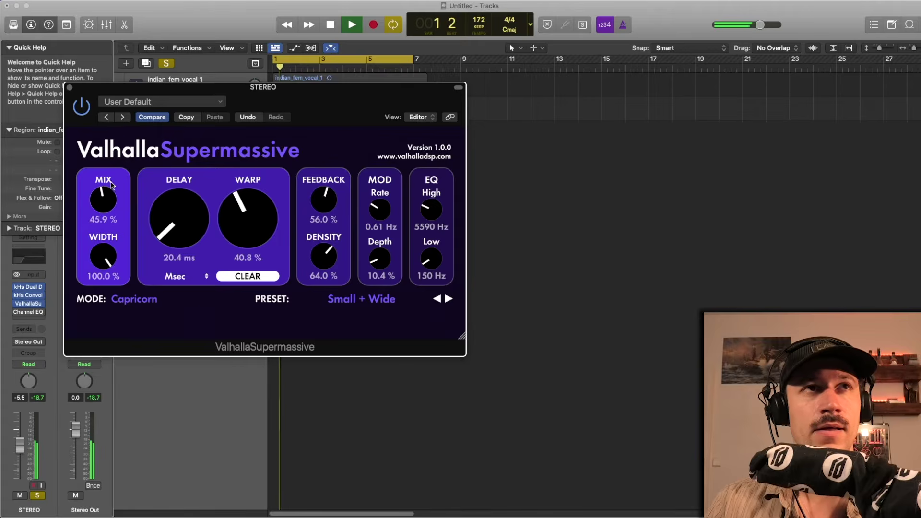
key(space)
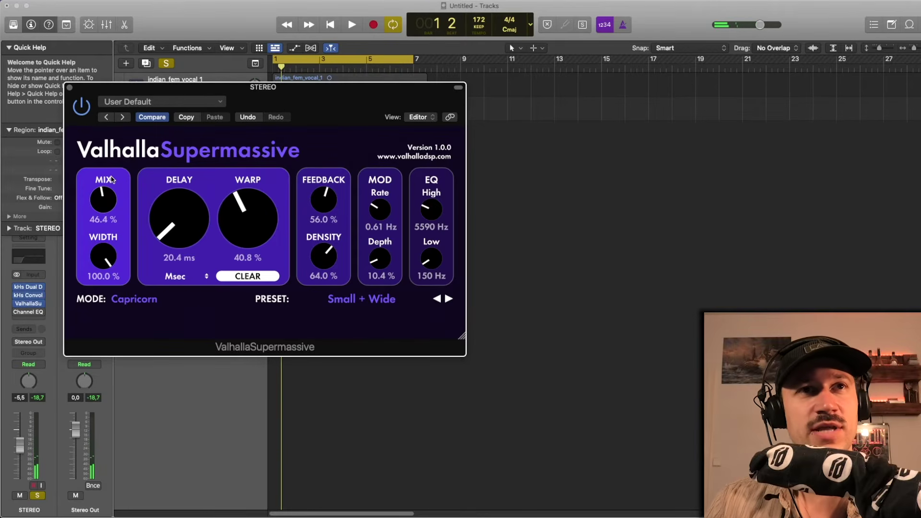
key(space)
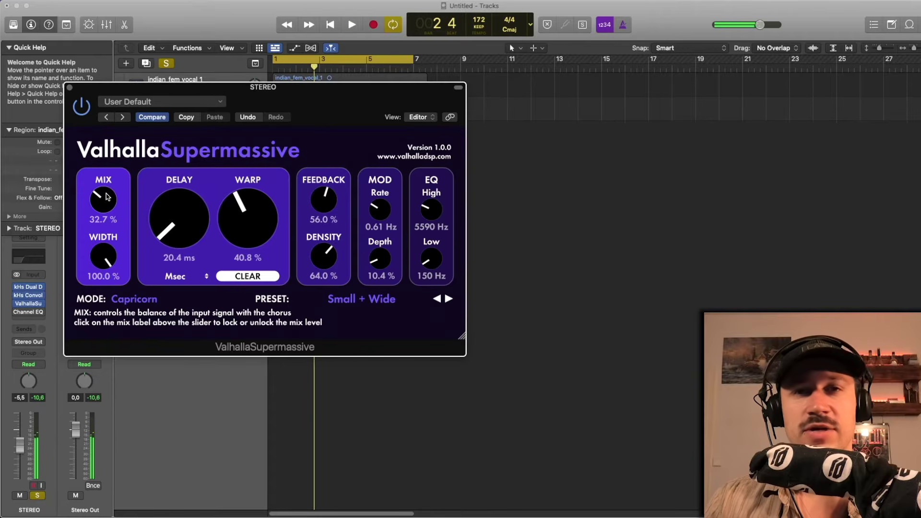
key(space)
drag(110, 195, 111, 196)
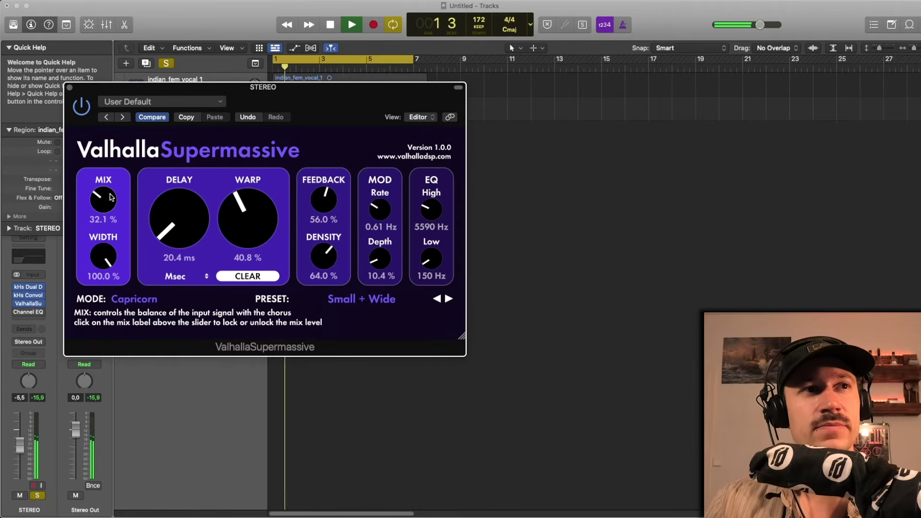
click(70, 88)
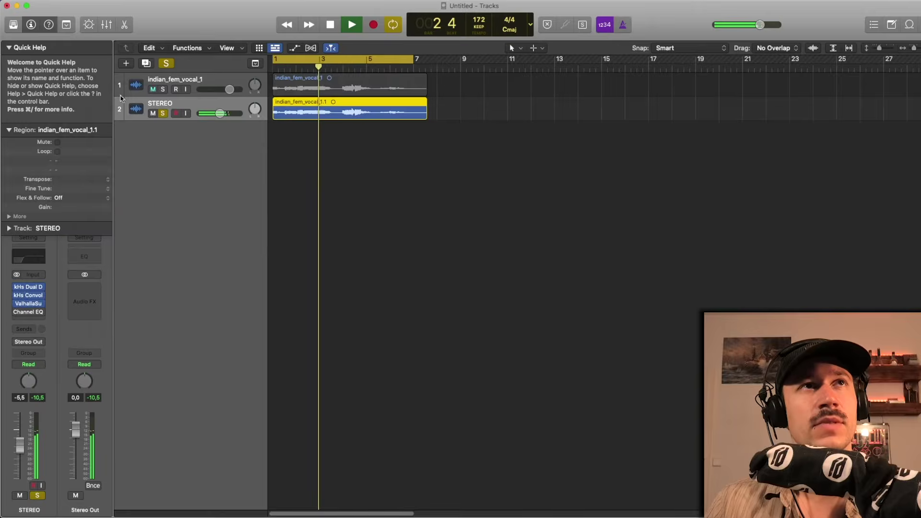
- Solo the dry vocal alongside STEREO and play both, raising the STEREO volume to 0.0 dB and bringing it down to -3.7 dB
key(space)
click(162, 89)
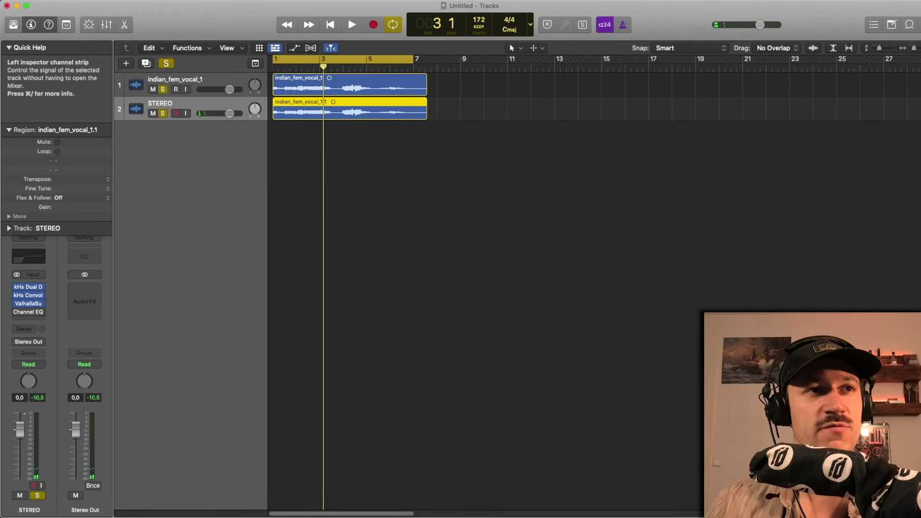
key(space)
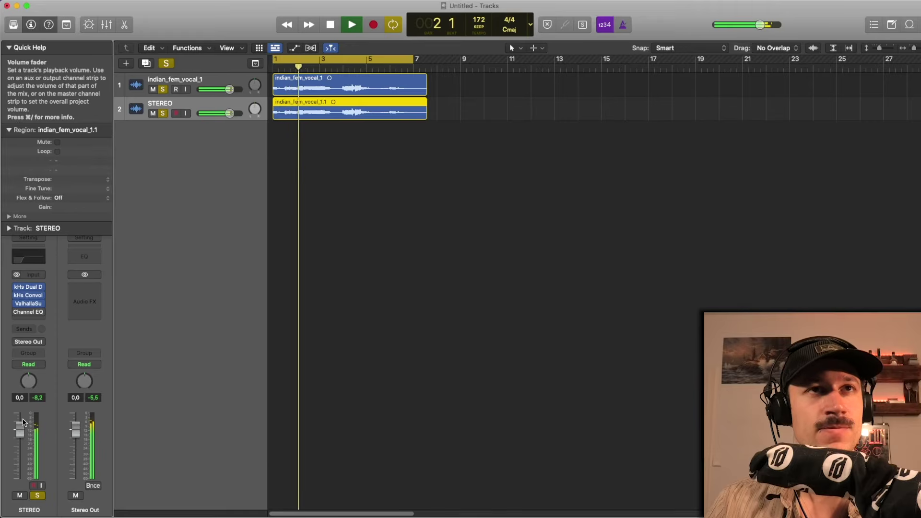
key(space)
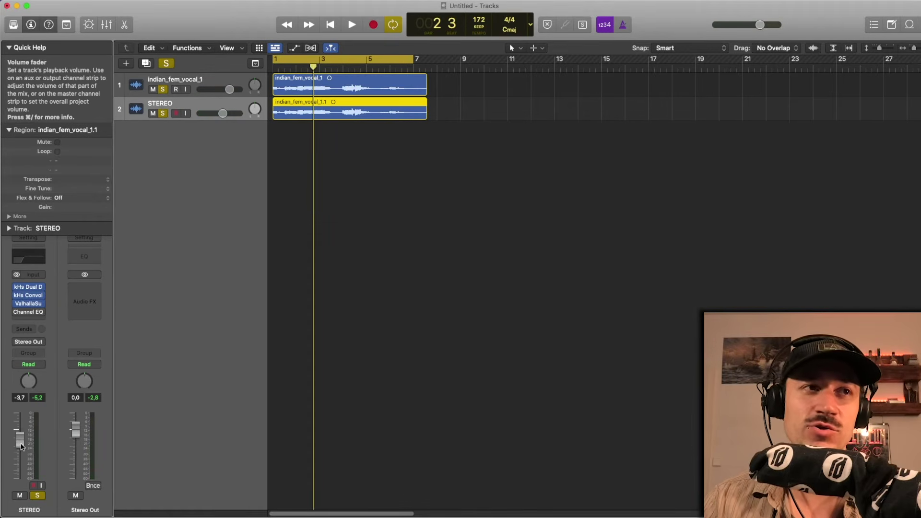
- Play both tracks from the start, lower the STEREO track's volume to -5.9 dB and stop playback
key(Return)
key(space)
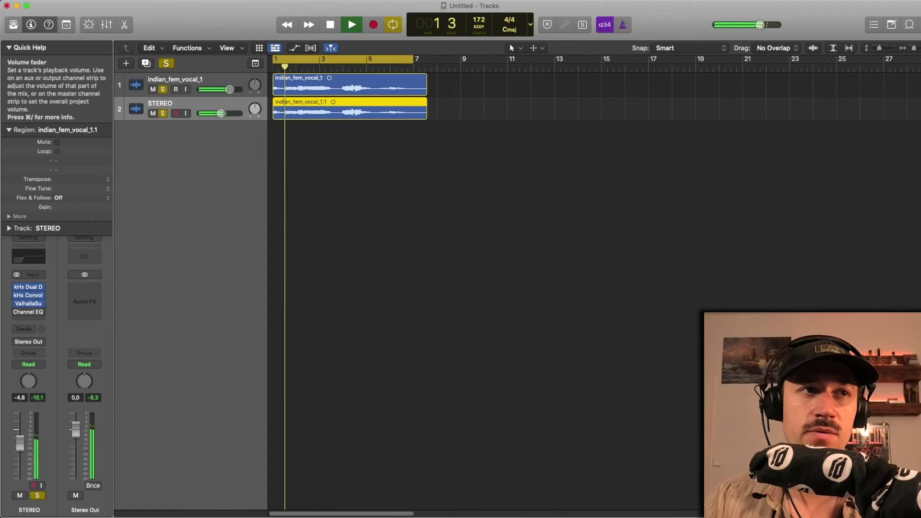
key(Return)
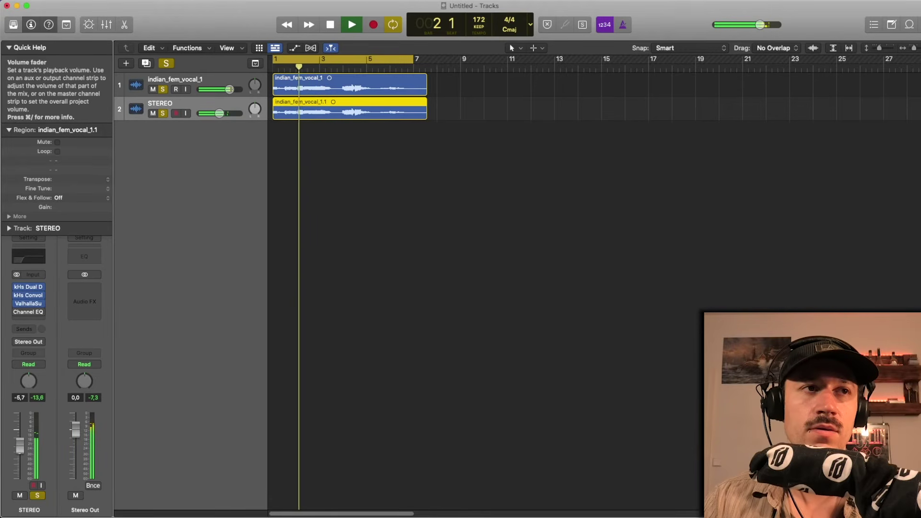
key(space)
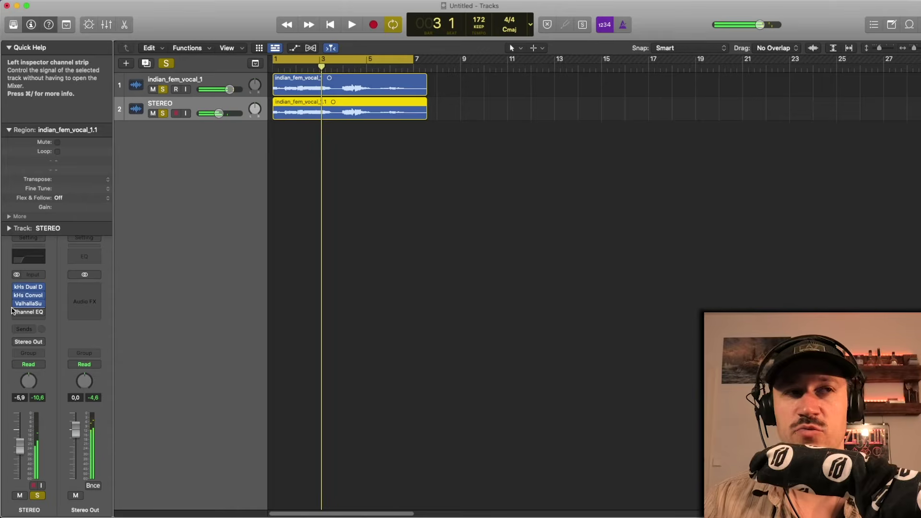
- Switch on and open Channel EQ on STEREO, and compare playback with its low-cut band off and on
mouse_move(15, 311)
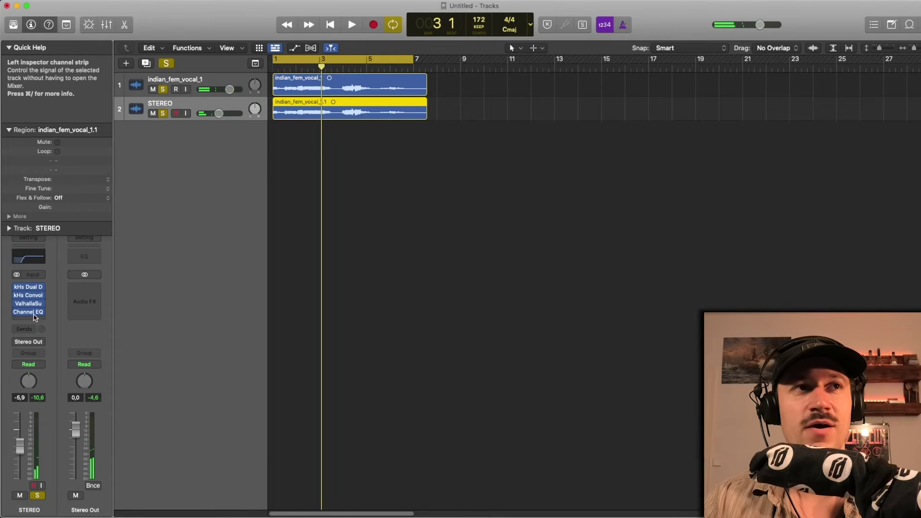
click(35, 313)
drag(387, 136, 254, 154)
click(204, 201)
key(space)
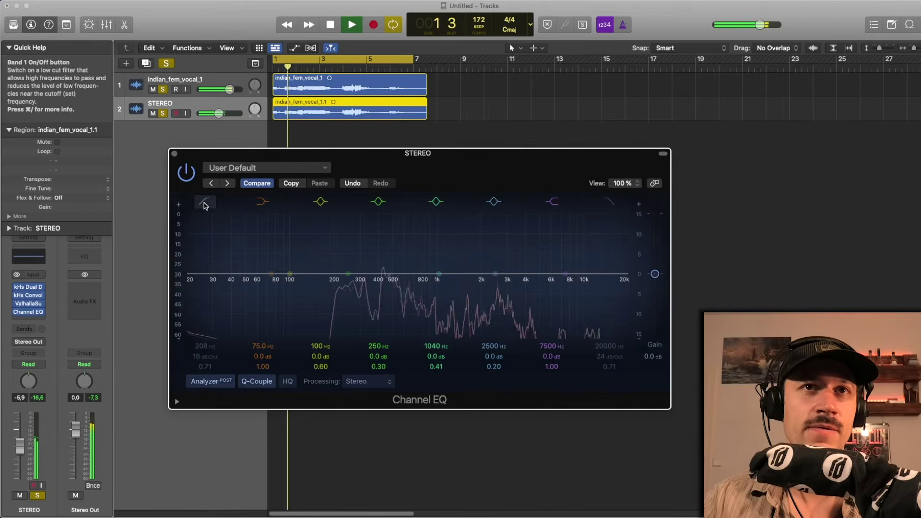
click(204, 203)
key(space)
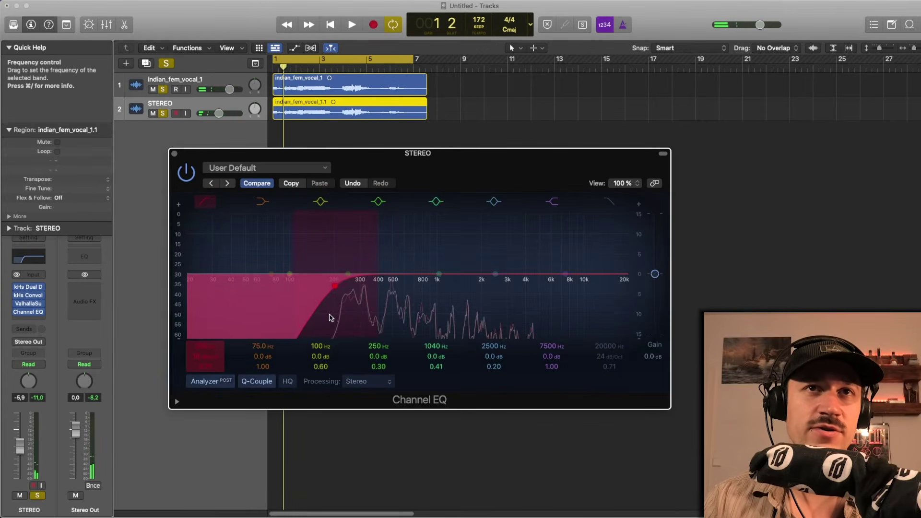
- Raise the Channel EQ low-cut frequency slightly to between 200 and 300 Hz while both tracks play, and stop playback
key(space)
drag(329, 318, 338, 317)
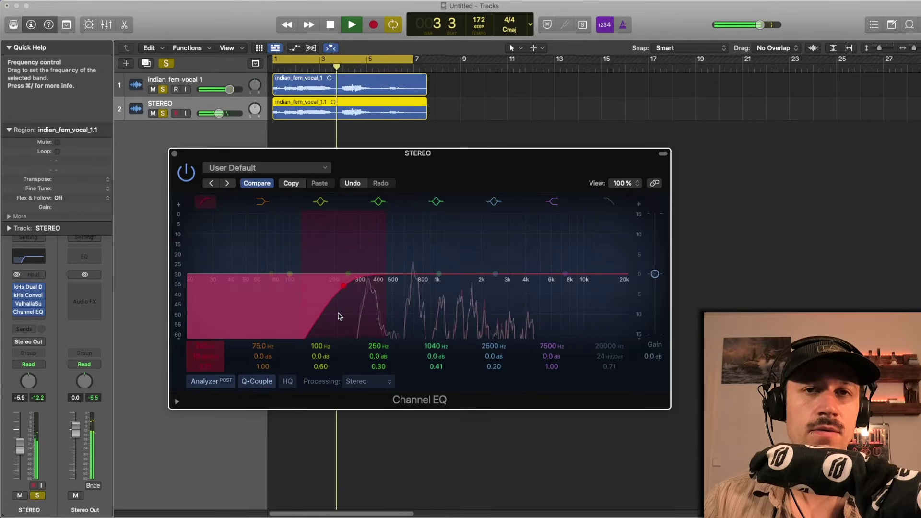
drag(338, 316, 339, 317)
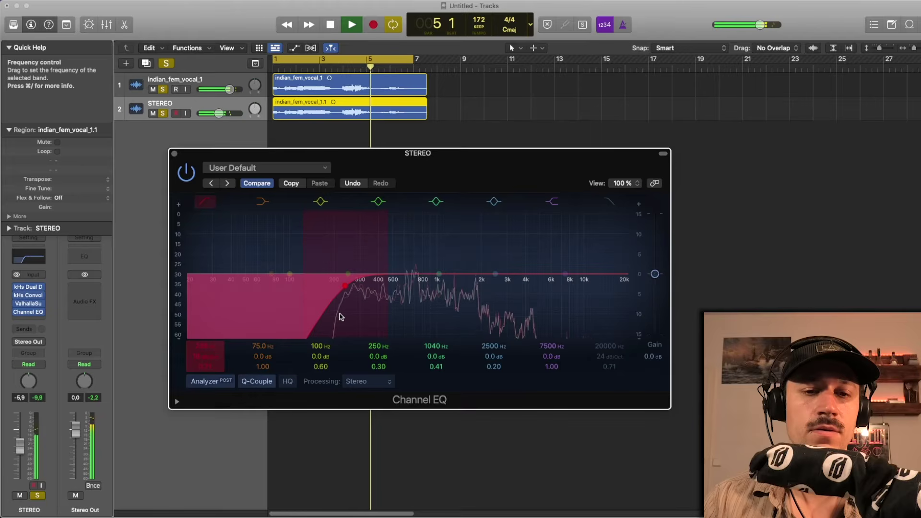
key(space)
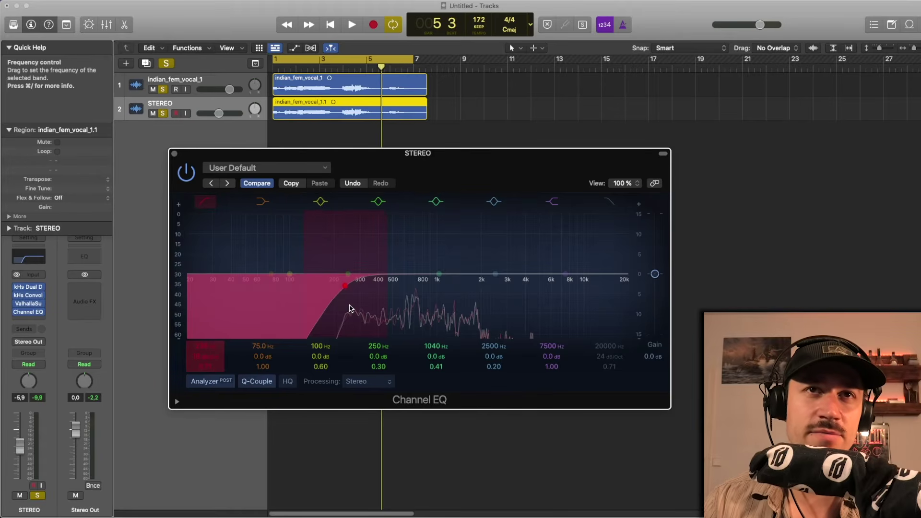
- Play both tracks with the low cut applied, stop playback and close the Channel EQ window
key(space)
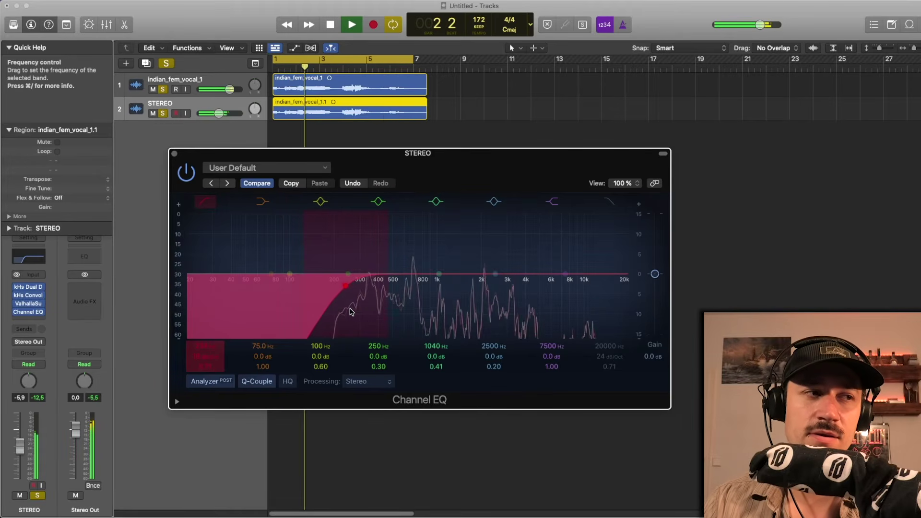
key(space)
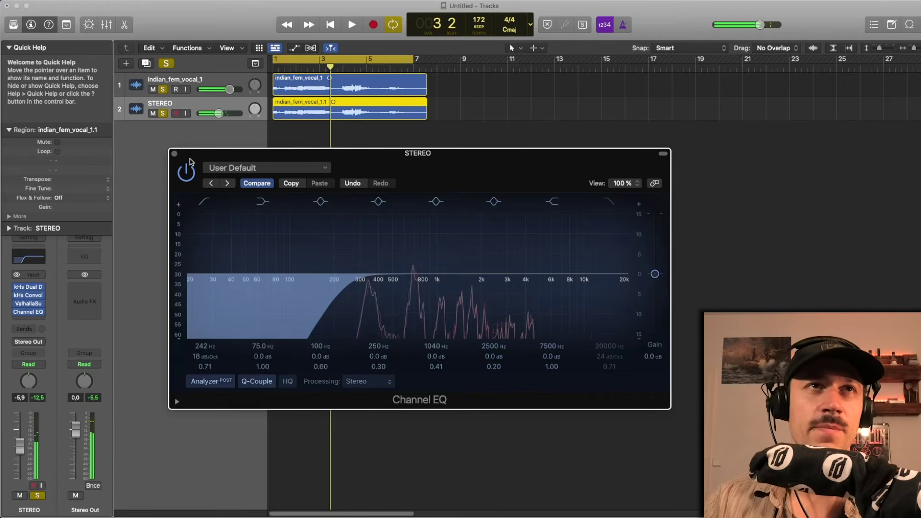
click(174, 154)
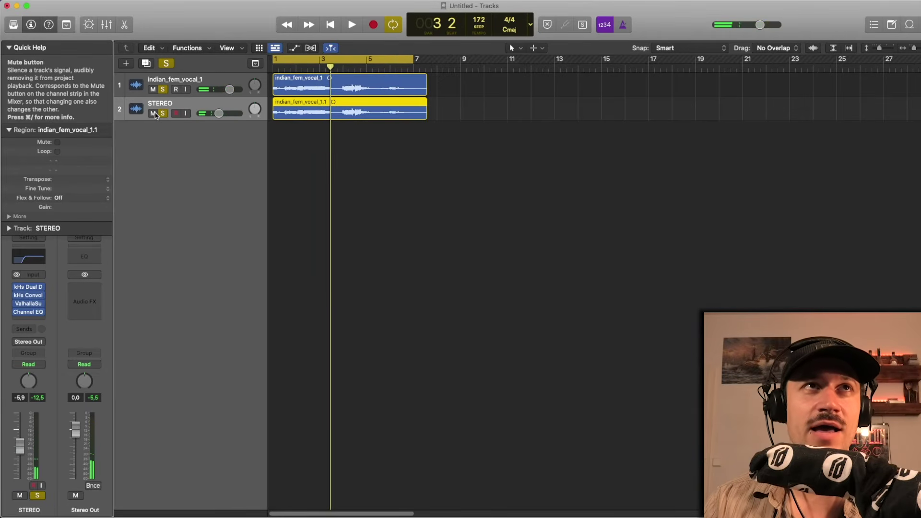
- Compare playback with the STEREO track muted and unmuted, and stop playback
click(154, 114)
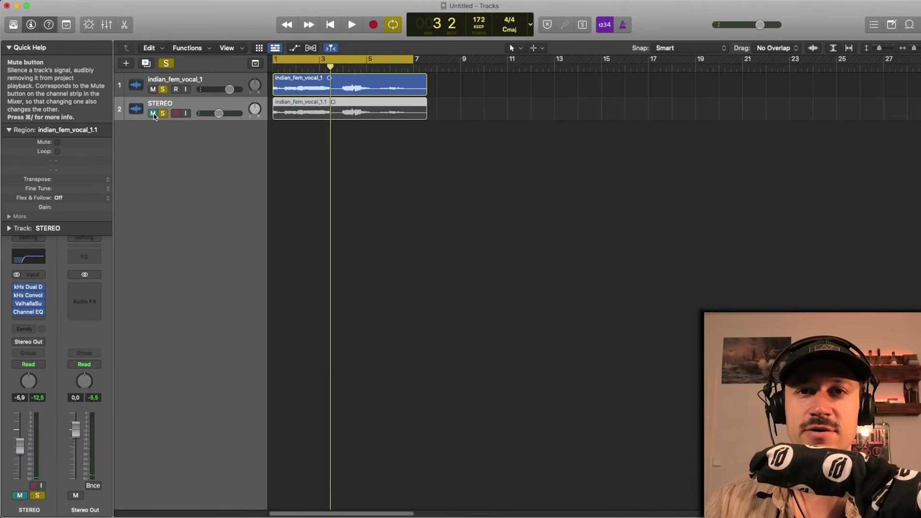
key(space)
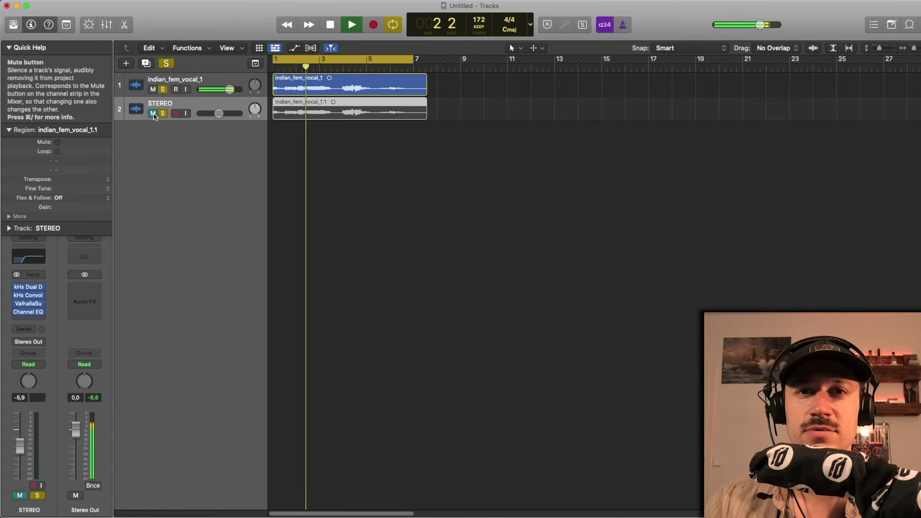
click(153, 114)
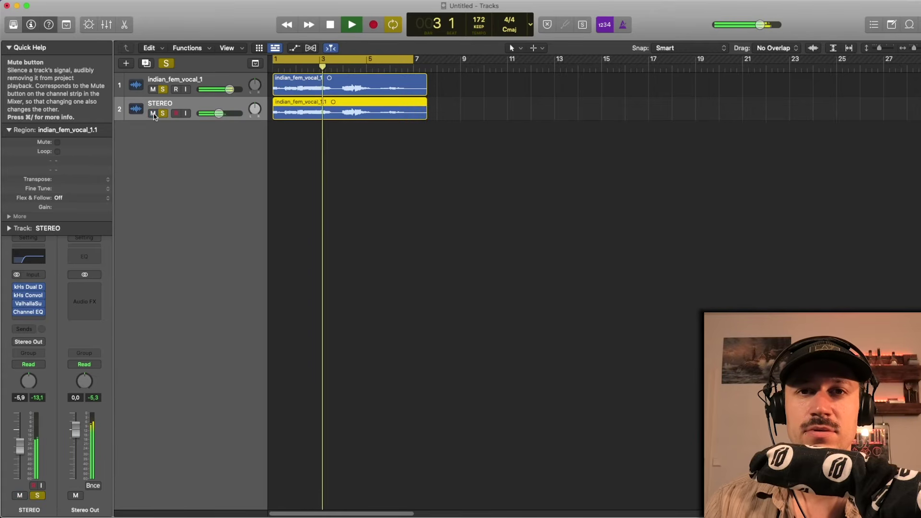
key(space)
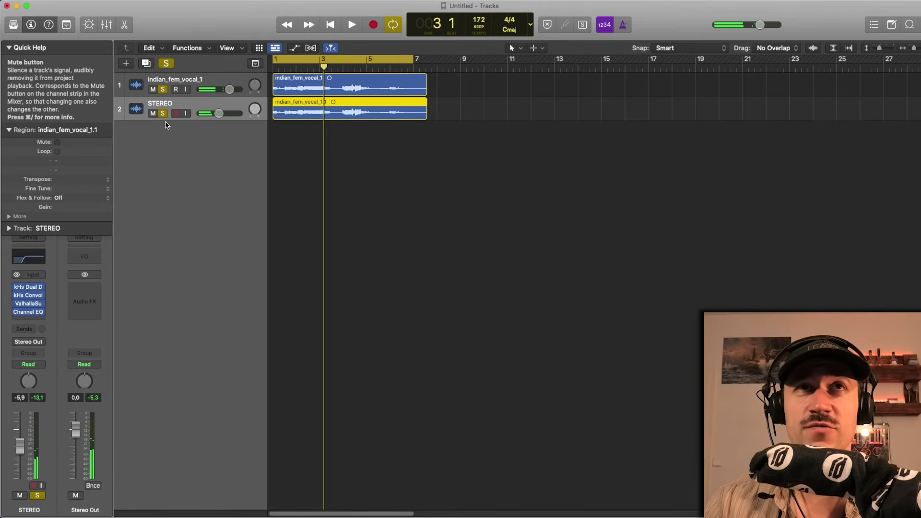
drag(376, 144, 345, 88)
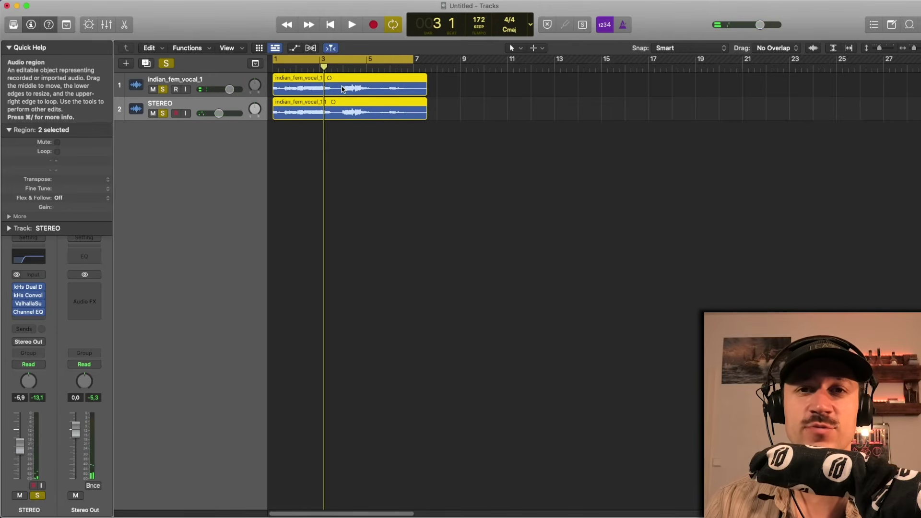
drag(417, 130, 351, 68)
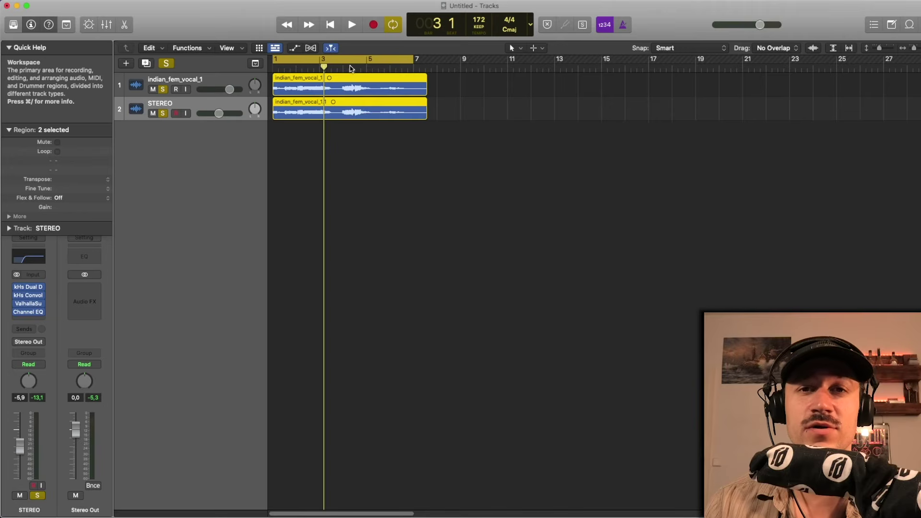
drag(364, 155, 372, 89)
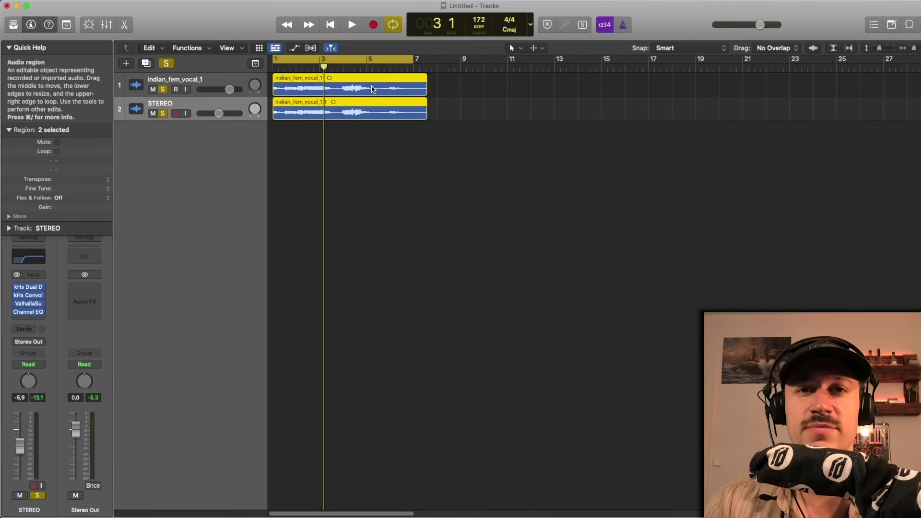
click(386, 191)
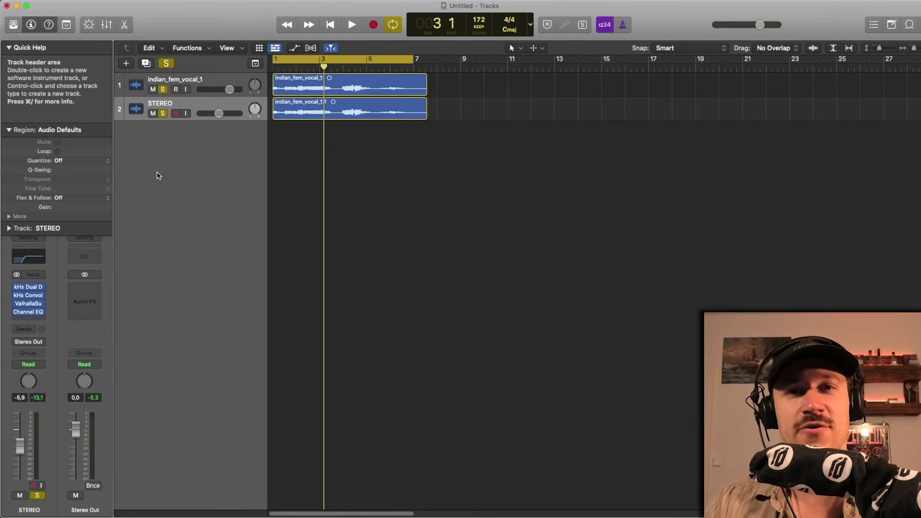
- Turn off solo on both tracks and lower the STEREO track's volume to -8.0 dB while playing them back
click(163, 113)
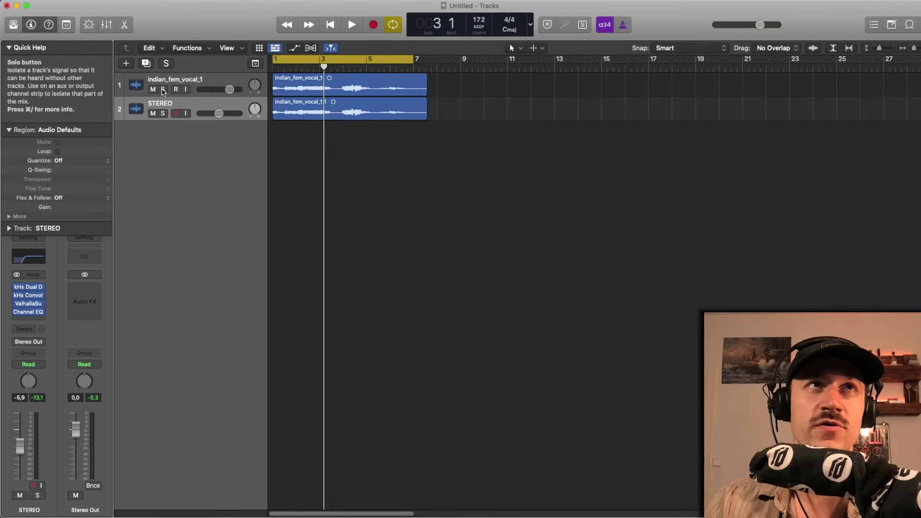
click(176, 107)
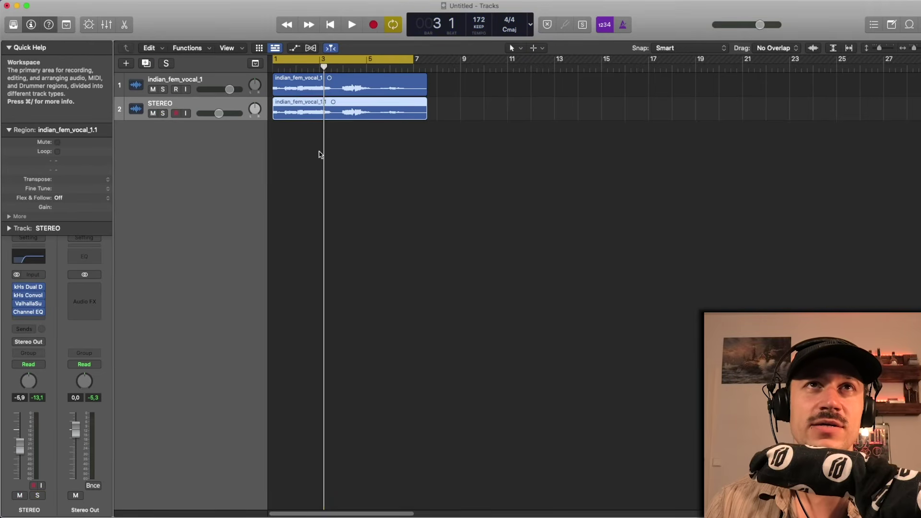
drag(319, 150, 310, 93)
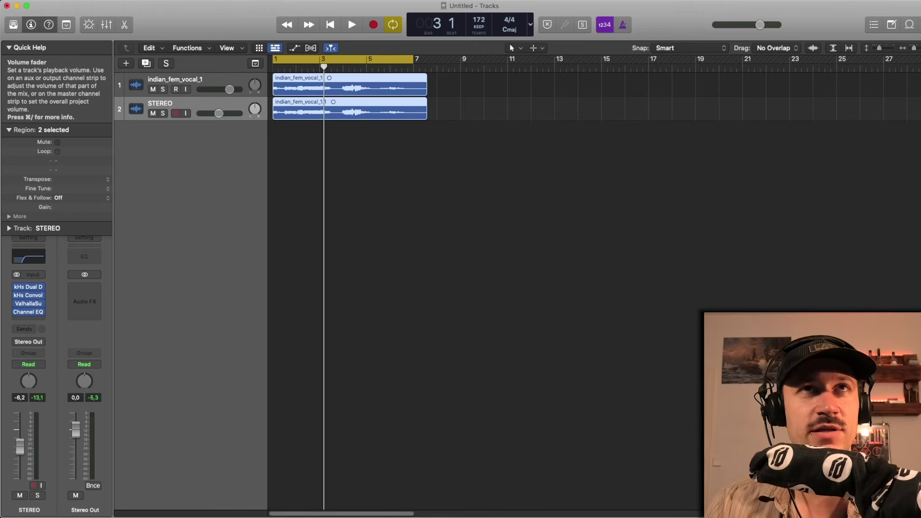
key(space)
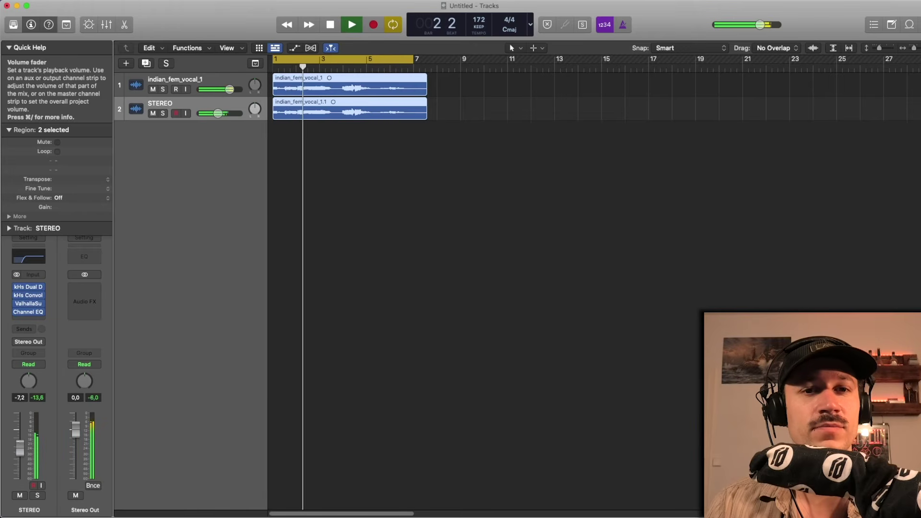
drag(20, 448, 20, 449)
key(space)
key(space)
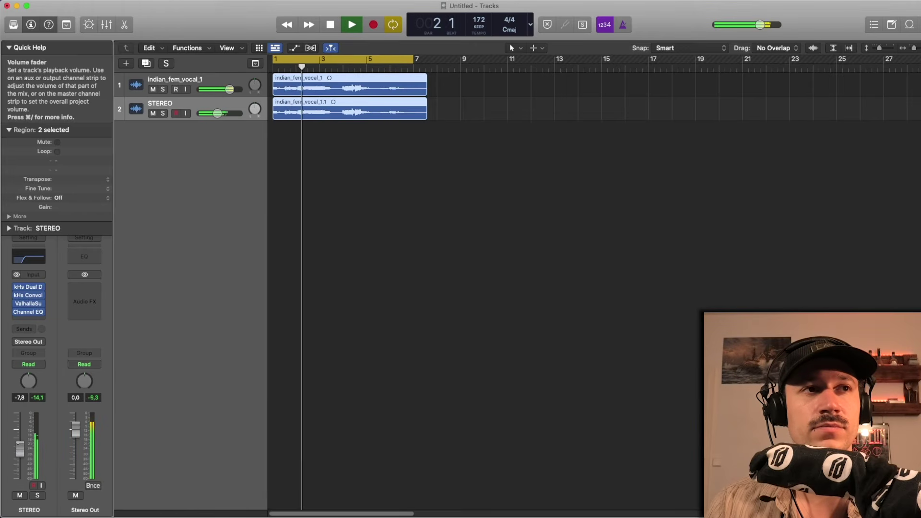
key(space)
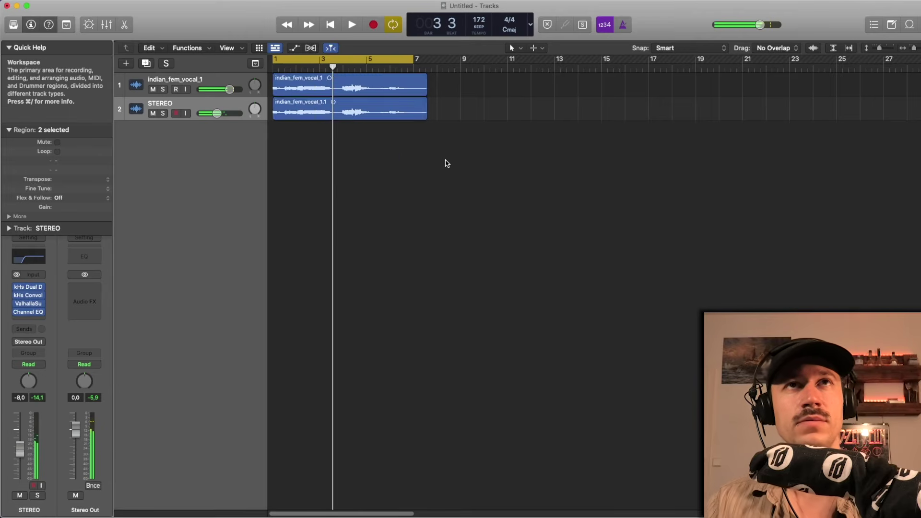
- Bounce the dry vocal and STEREO regions in place together onto a new track
drag(446, 163, 391, 93)
key(ctrl+b)
key(Return)
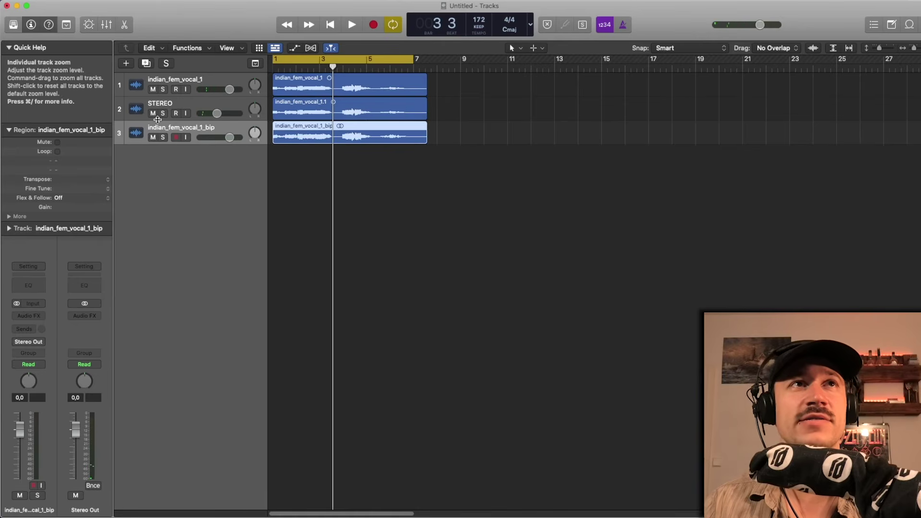
- Mute the two original vocal tracks and play the bounced track on its own
drag(154, 114, 152, 89)
key(space)
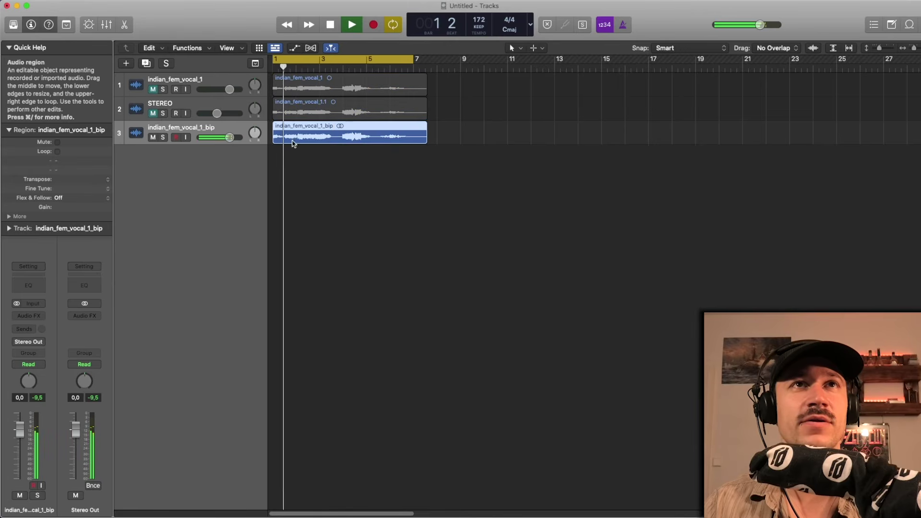
key(space)
- Compare the dry vocal alone with the bounced track alone by switching mutes, leaving only the bounced track audible
click(153, 114)
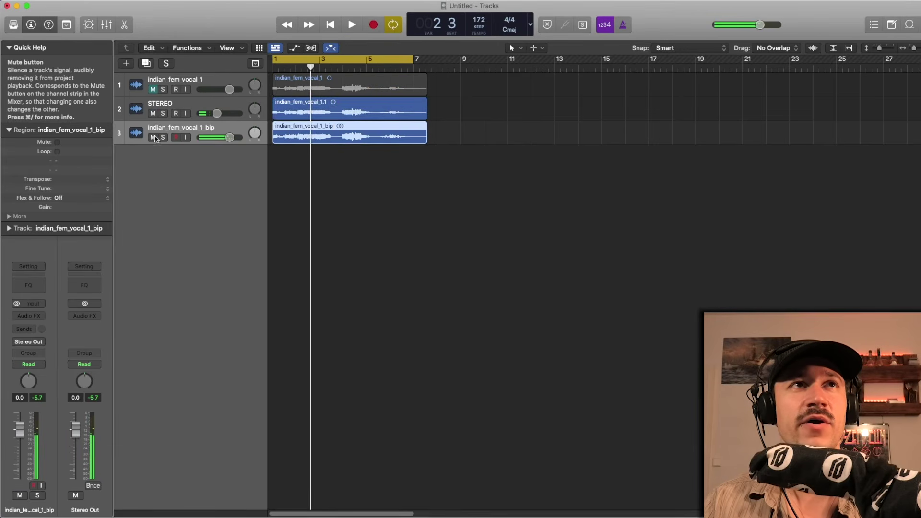
drag(154, 139, 153, 113)
click(153, 89)
key(space)
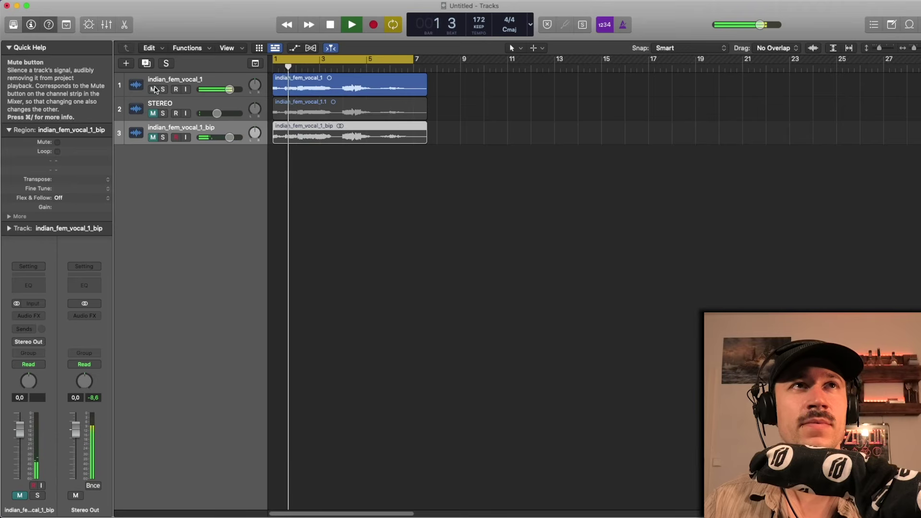
key(space)
click(153, 89)
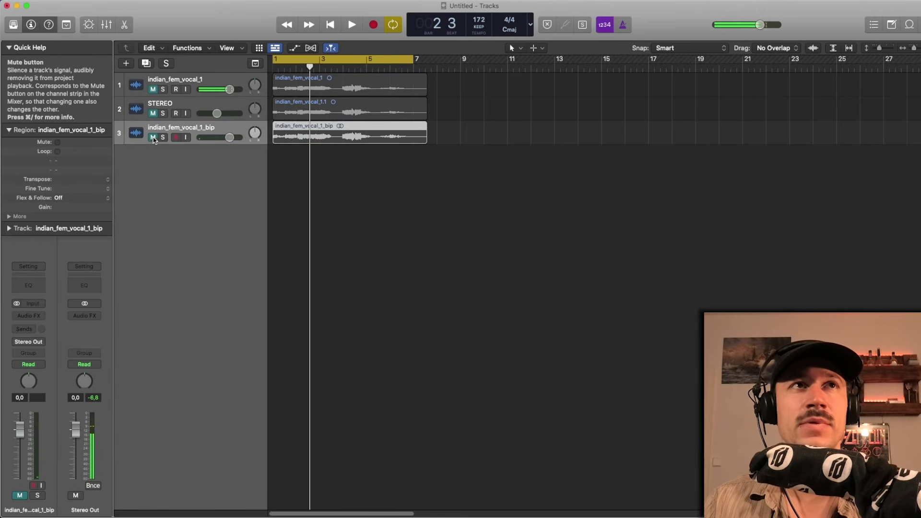
click(153, 138)
key(space)
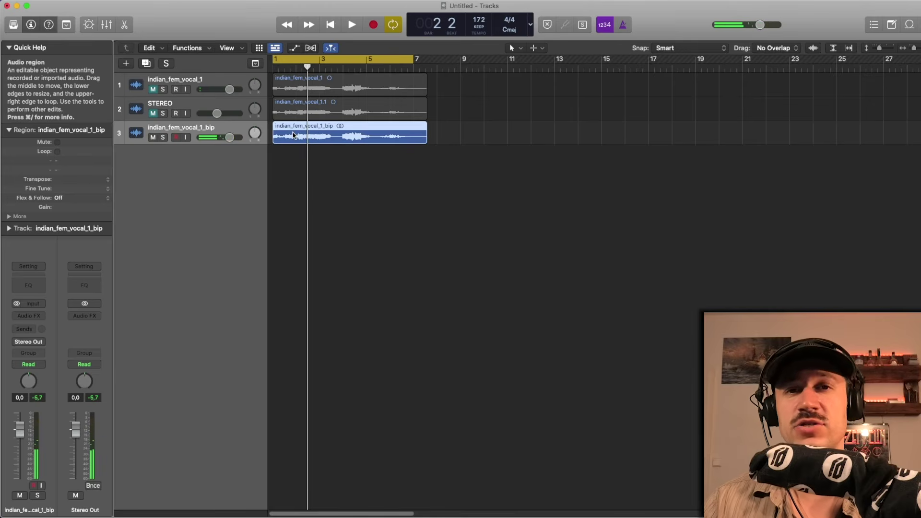
- Extend the cycle range to about bar 8 and insert a ChromaVerb reverb on the bounced track
drag(414, 59, 436, 59)
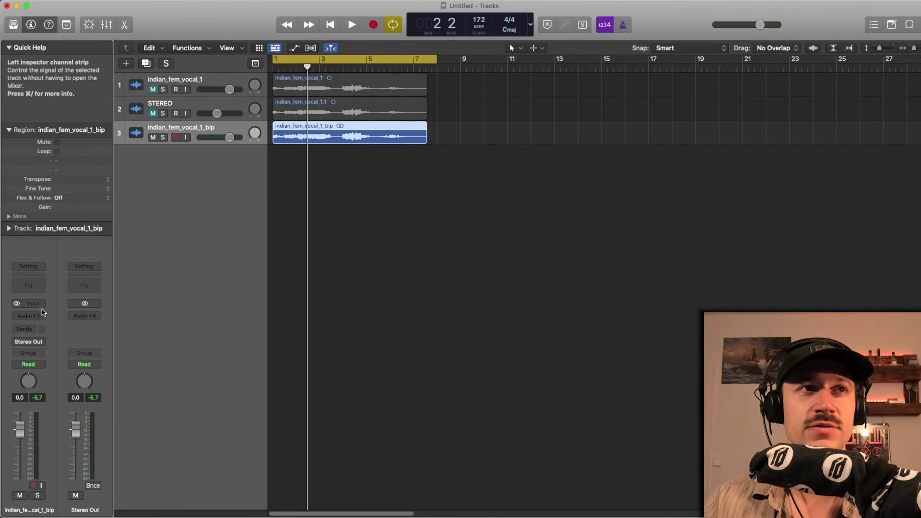
click(29, 315)
mouse_move(48, 497)
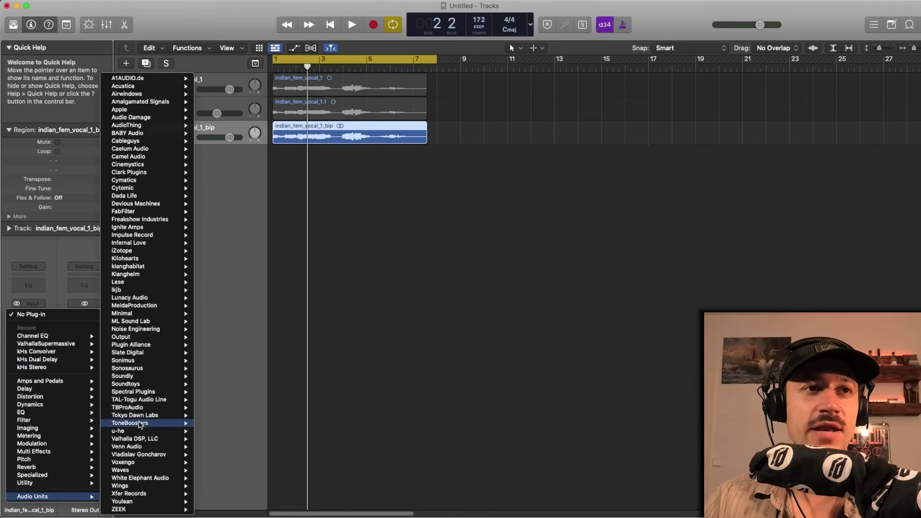
mouse_move(144, 414)
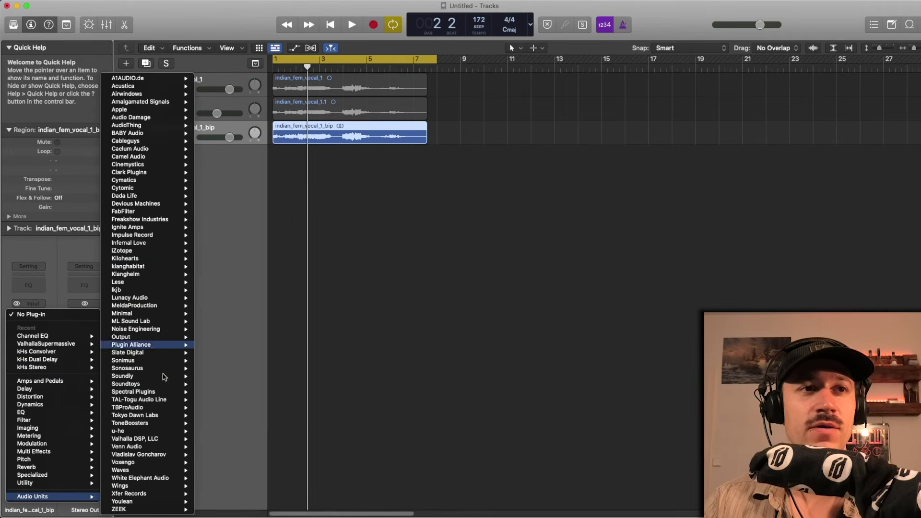
mouse_move(162, 388)
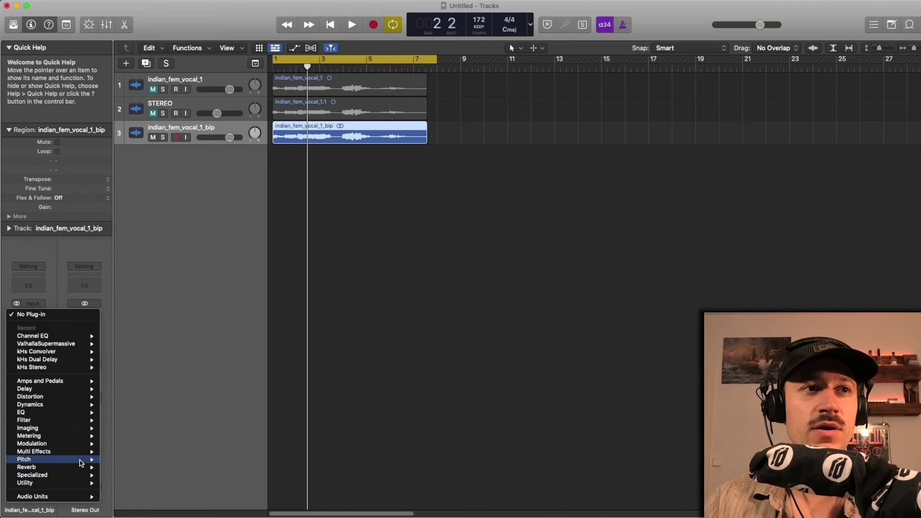
mouse_move(79, 470)
click(112, 469)
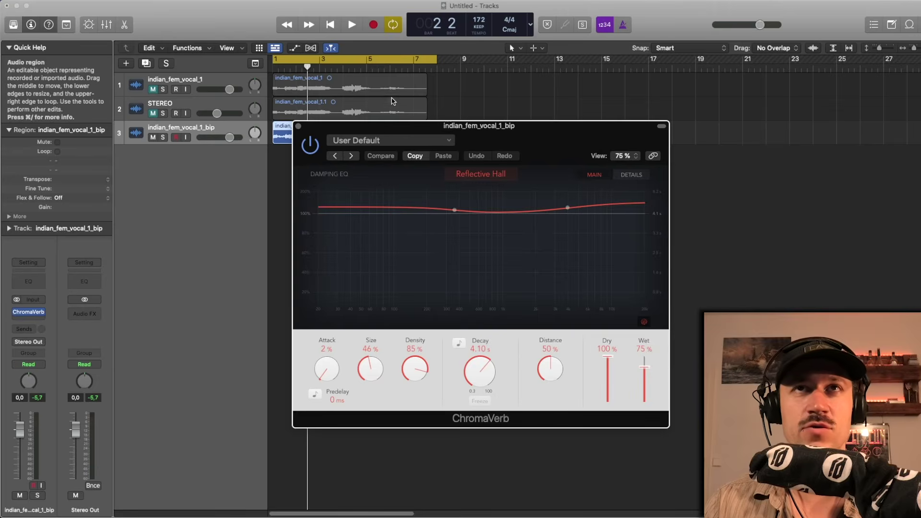
- Set ChromaVerb's low damping shelf to 350 Hz at 0.10x, reduce the high shelf, and set decay to 3.10 s and wet to 49%
drag(358, 213, 337, 255)
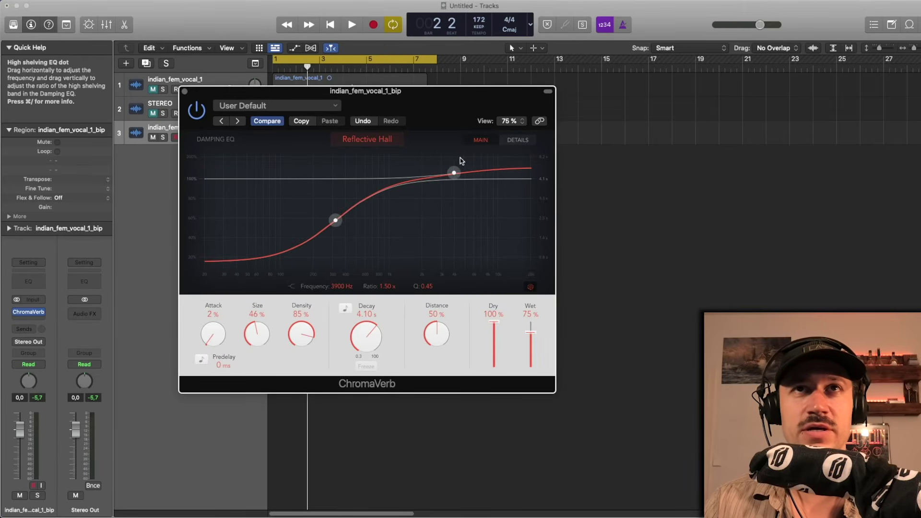
drag(461, 160, 459, 193)
drag(336, 220, 339, 243)
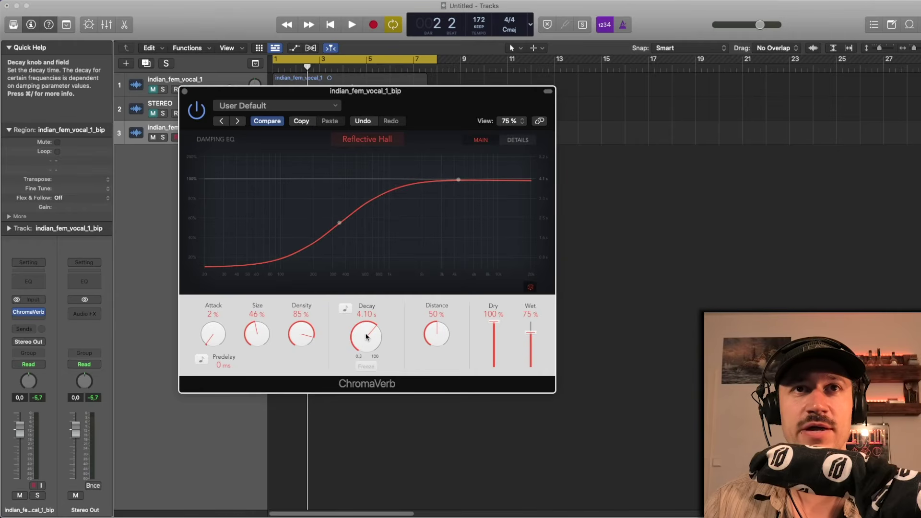
drag(531, 332, 531, 344)
- During playback, raise ChromaVerb's low damping shelf frequency, set the high shelf to 5000 Hz at 0.82x, decay to 3.00 s and wet to 18%
key(space)
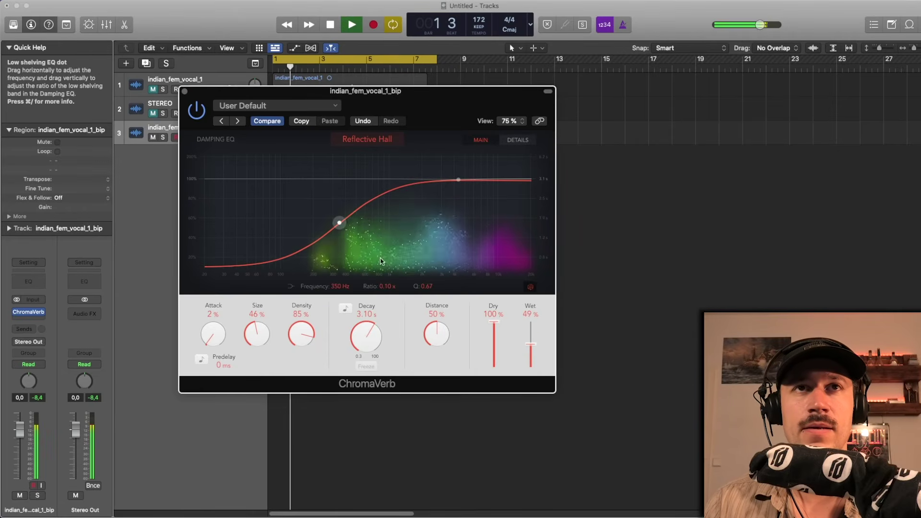
drag(339, 223, 376, 222)
drag(458, 180, 466, 188)
drag(531, 327, 531, 334)
drag(365, 344, 364, 346)
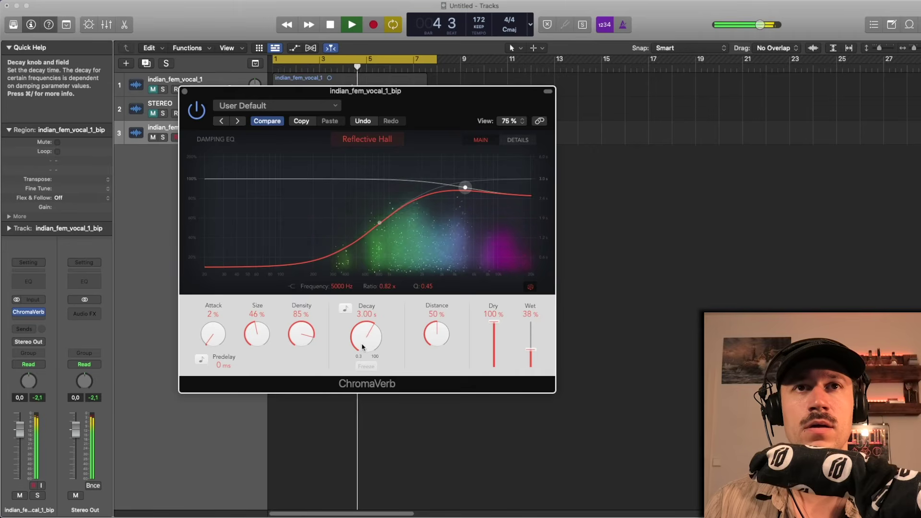
drag(531, 350, 530, 360)
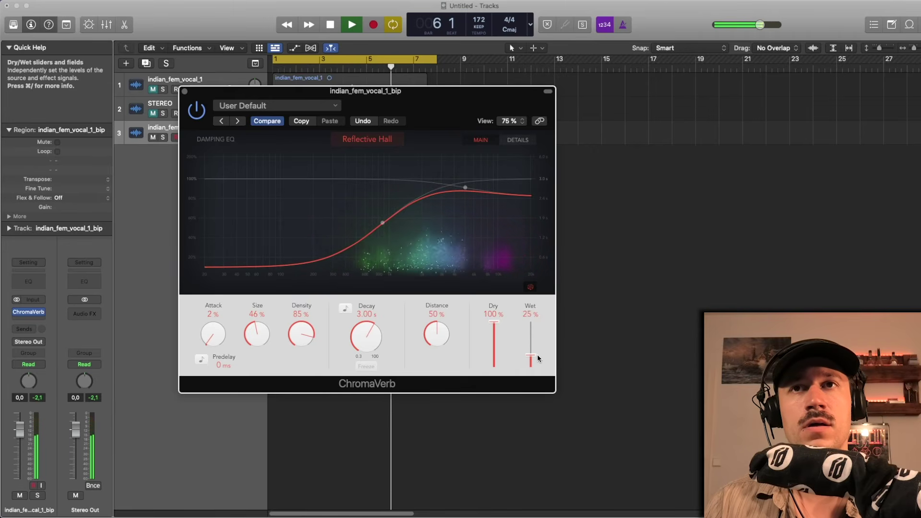
- Set the low damping shelf to 940 Hz, lower the high shelf's frequency, set decay to 3.10 s, stop playback and close ChromaVerb
drag(383, 223, 387, 222)
drag(465, 187, 456, 190)
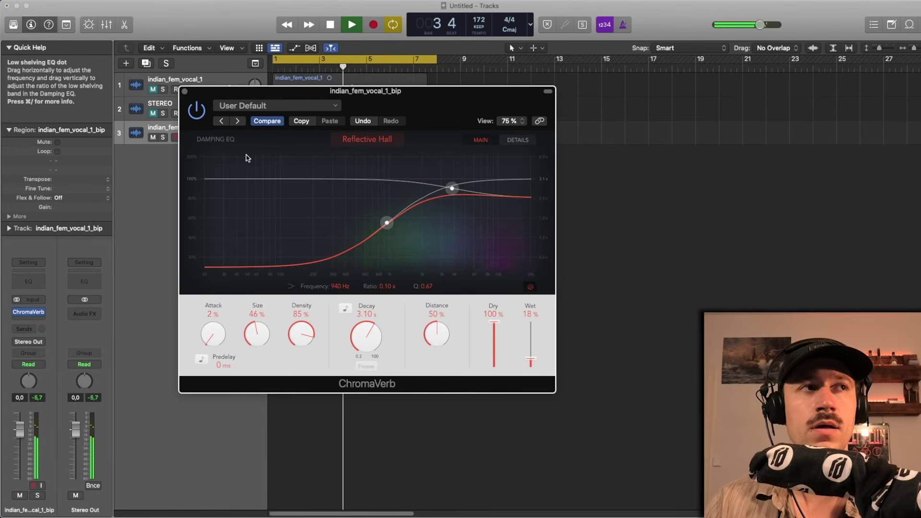
key(space)
click(184, 92)
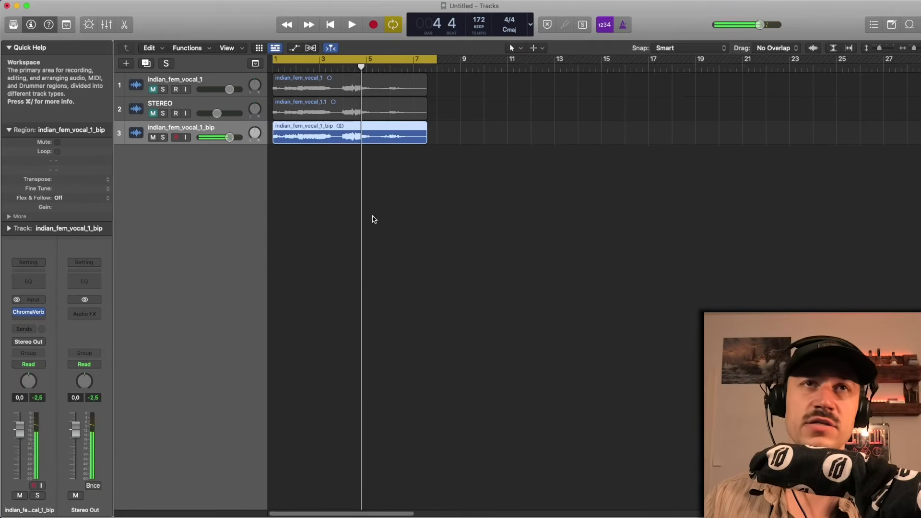
drag(419, 179, 345, 132)
drag(536, 186, 323, 134)
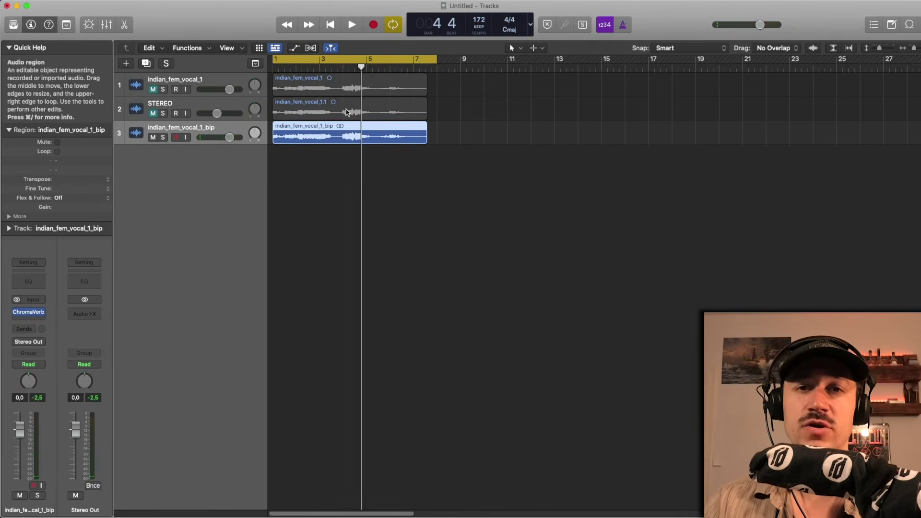
drag(494, 170, 411, 139)
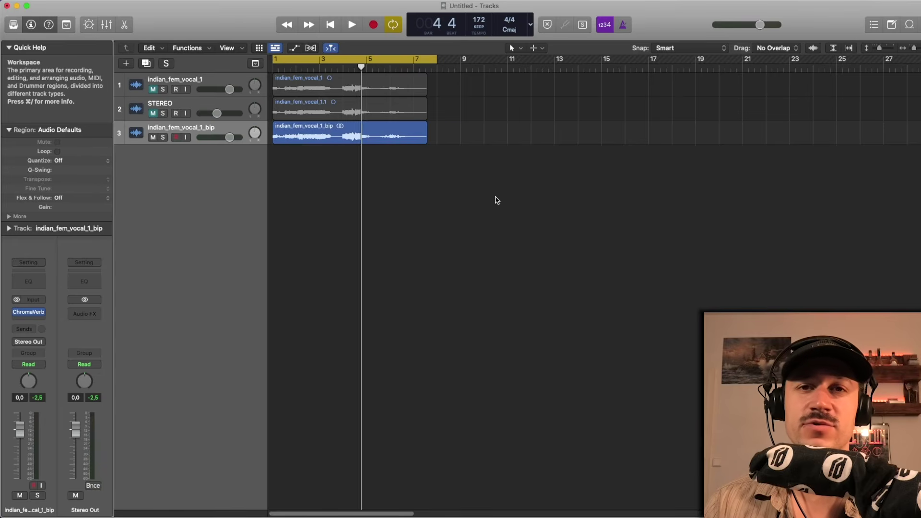
drag(494, 198, 336, 136)
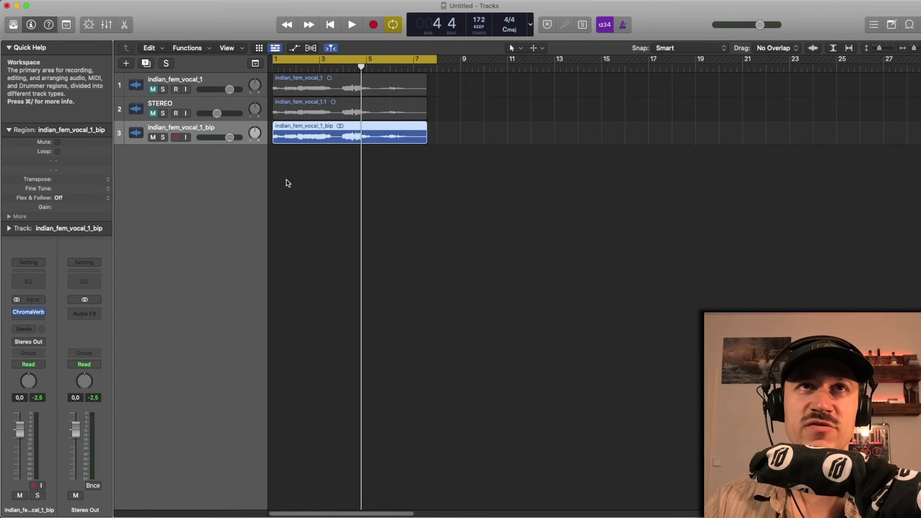
drag(323, 171, 316, 128)
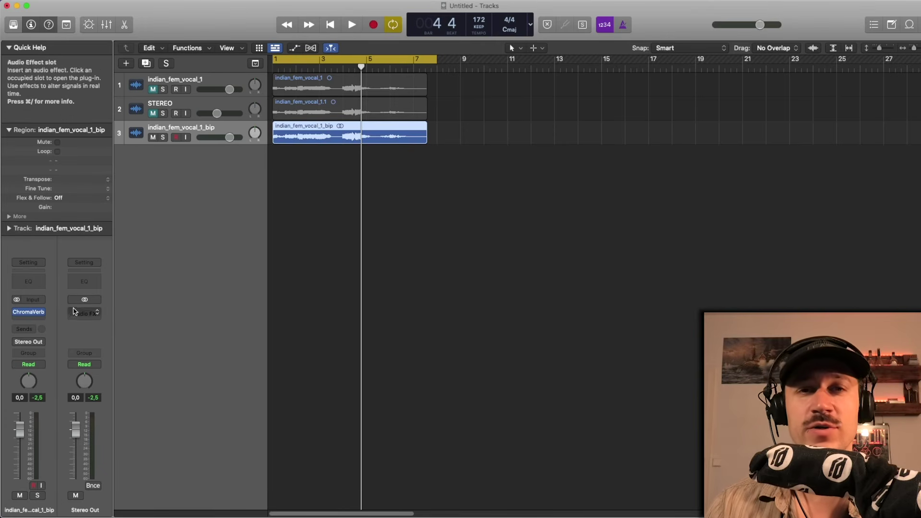
- Bypass ChromaVerb on the bounced vocal track, then play its region from bar 1 to hear it without reverb
mouse_move(17, 314)
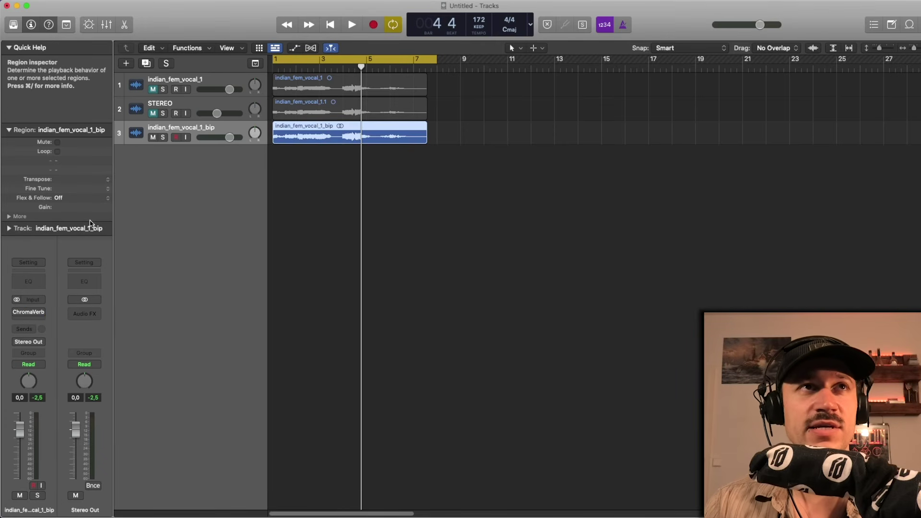
click(364, 172)
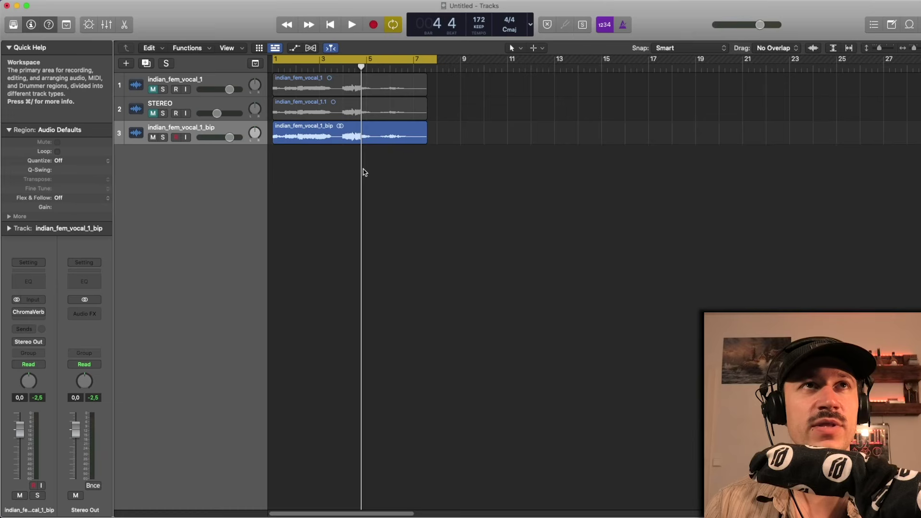
click(349, 140)
key(space)
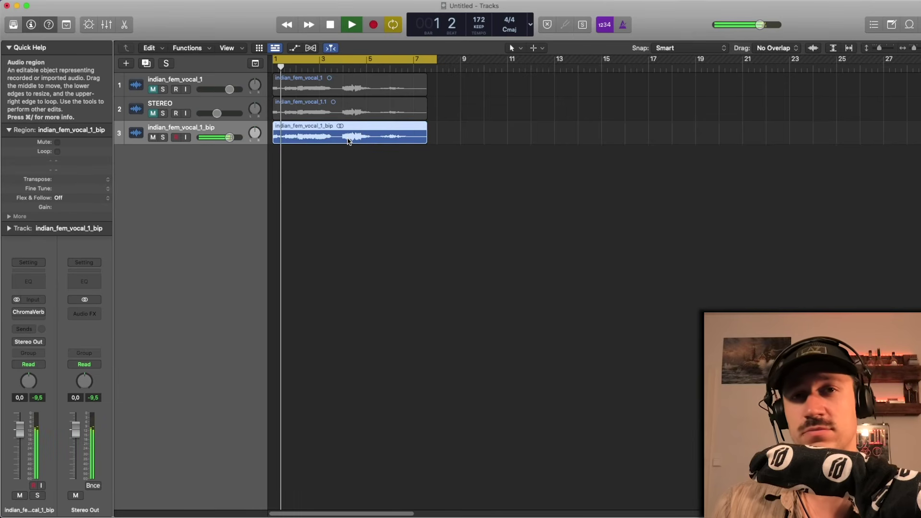